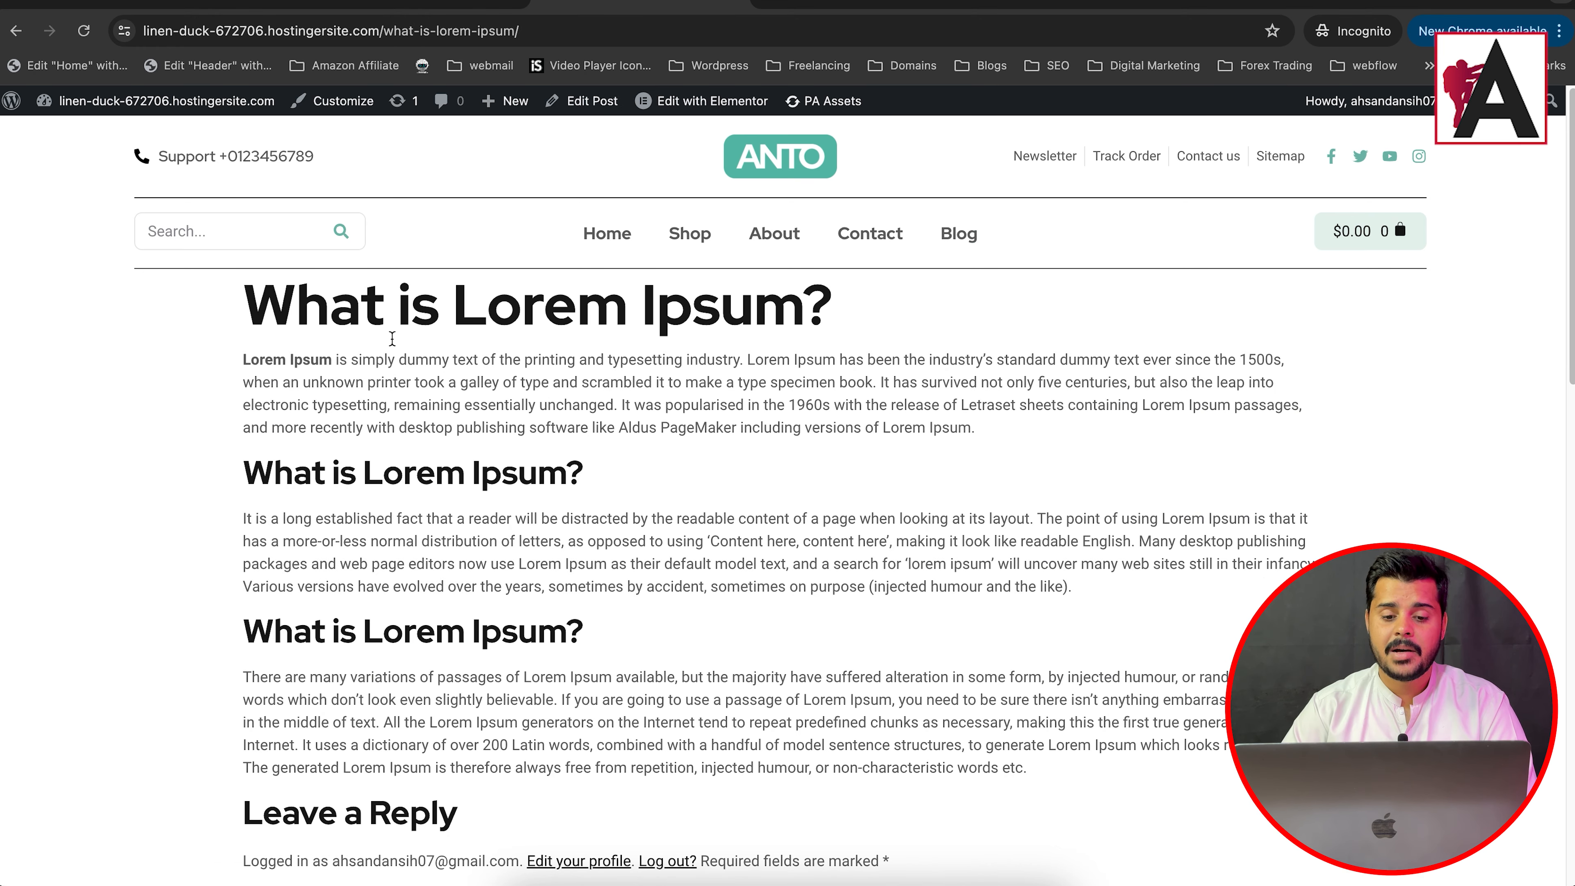
Create a new Single Post template in the site's Theme Builder and dismiss the template library.
click(412, 4)
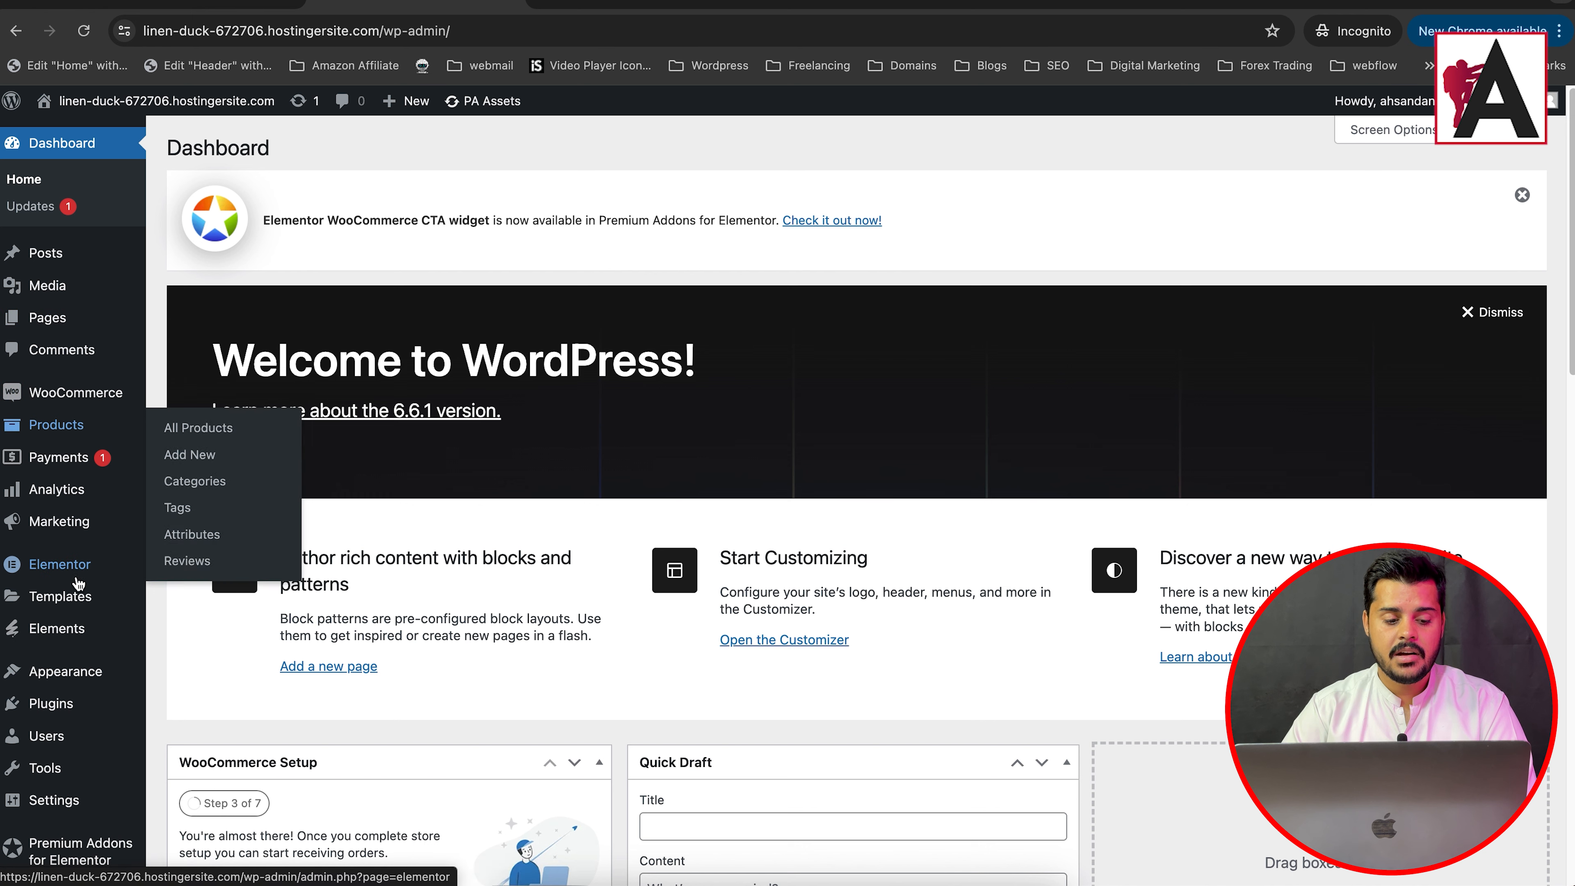
mouse_move(75, 609)
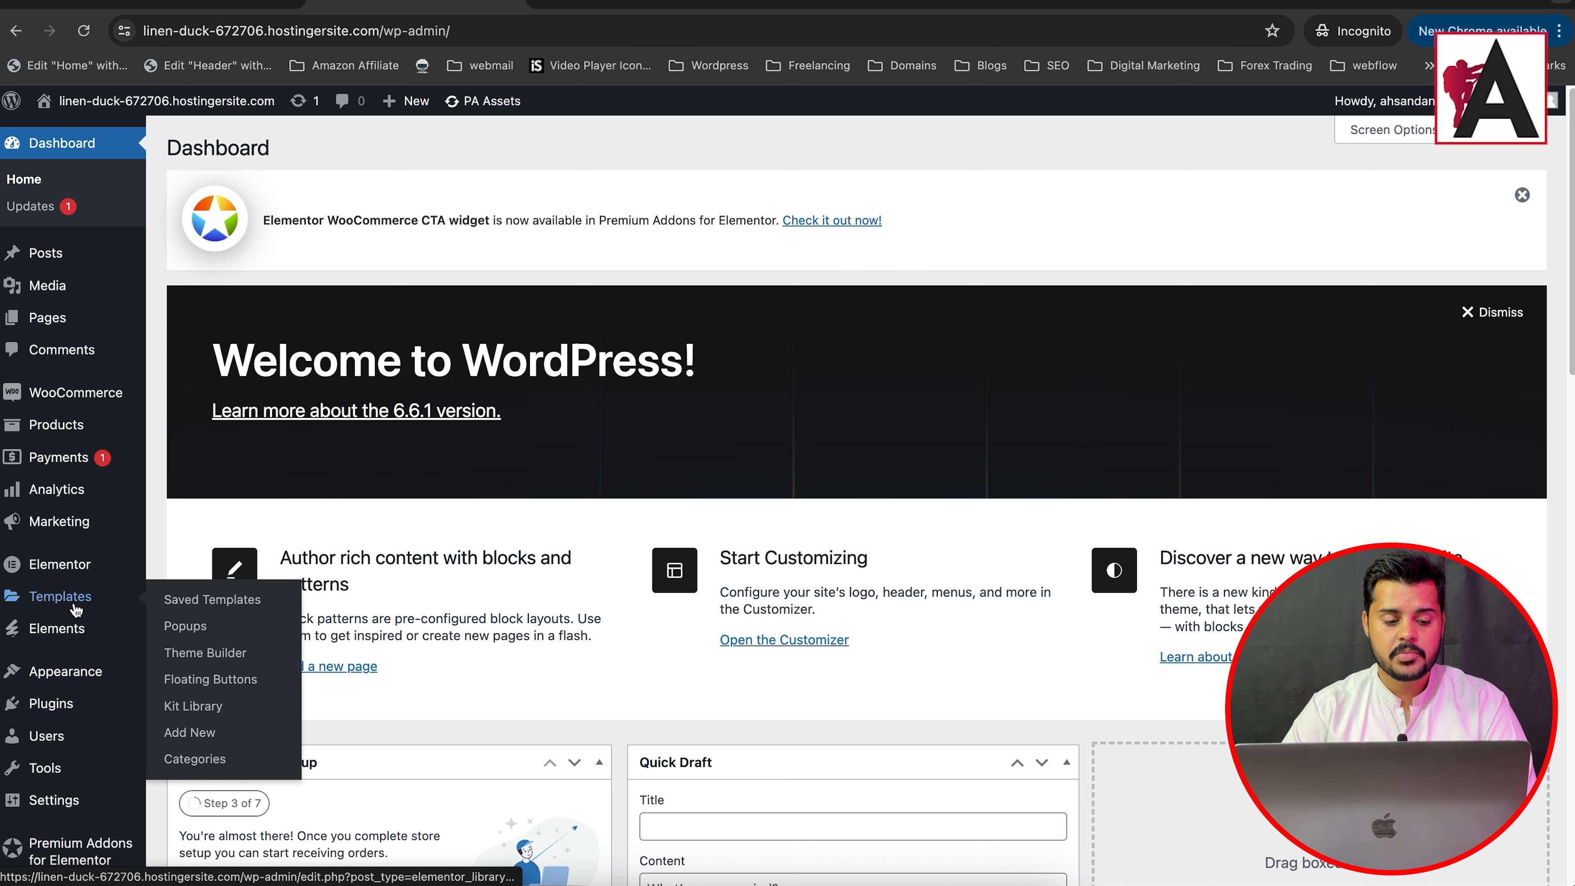
click(206, 653)
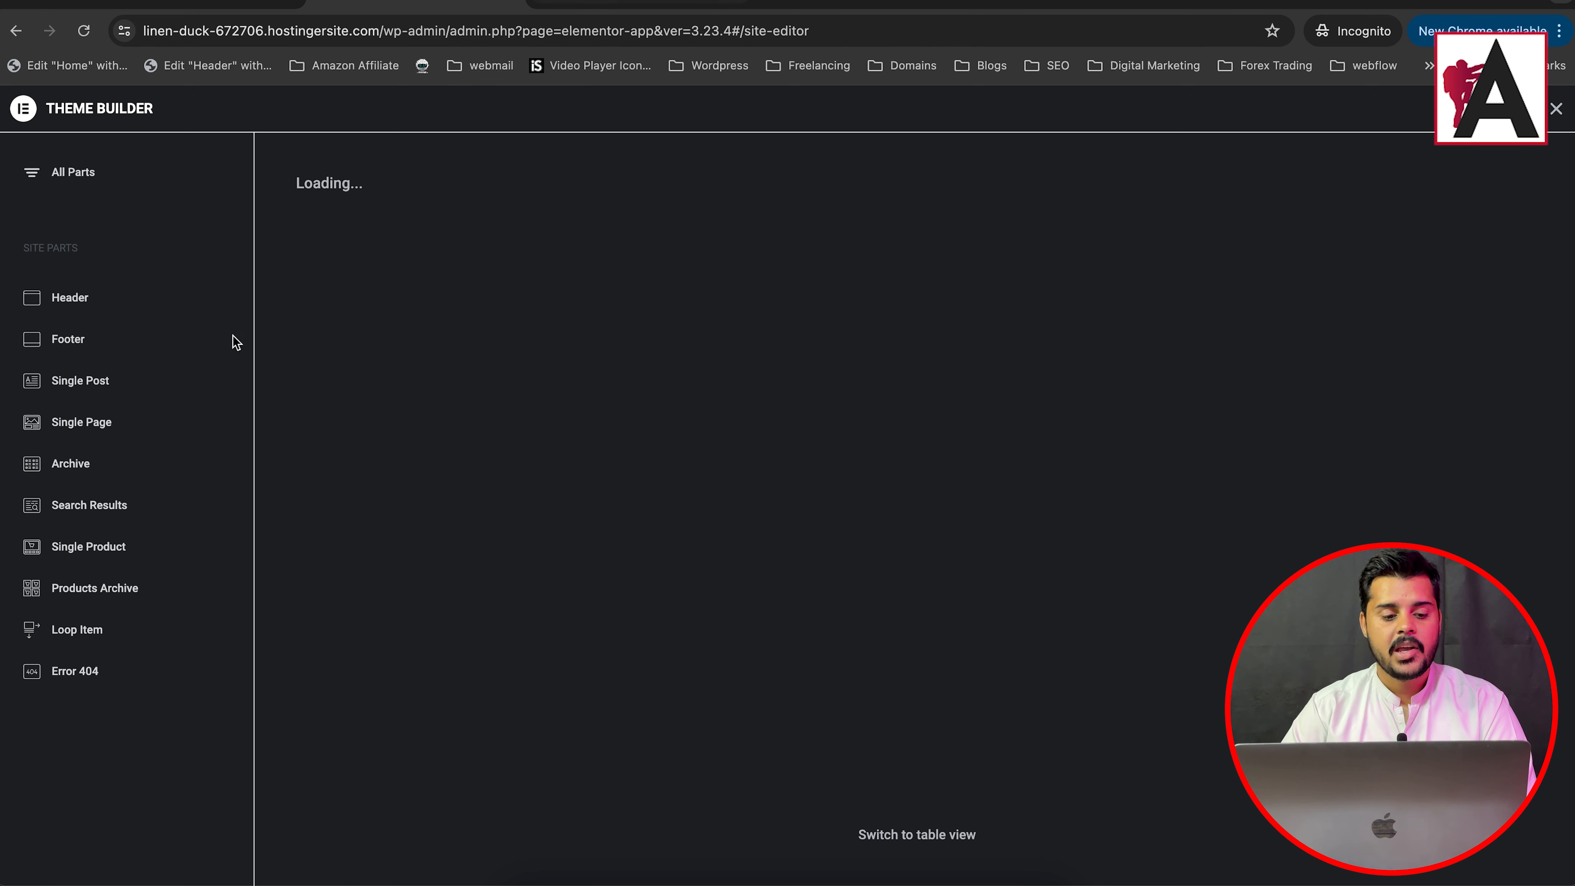
click(121, 392)
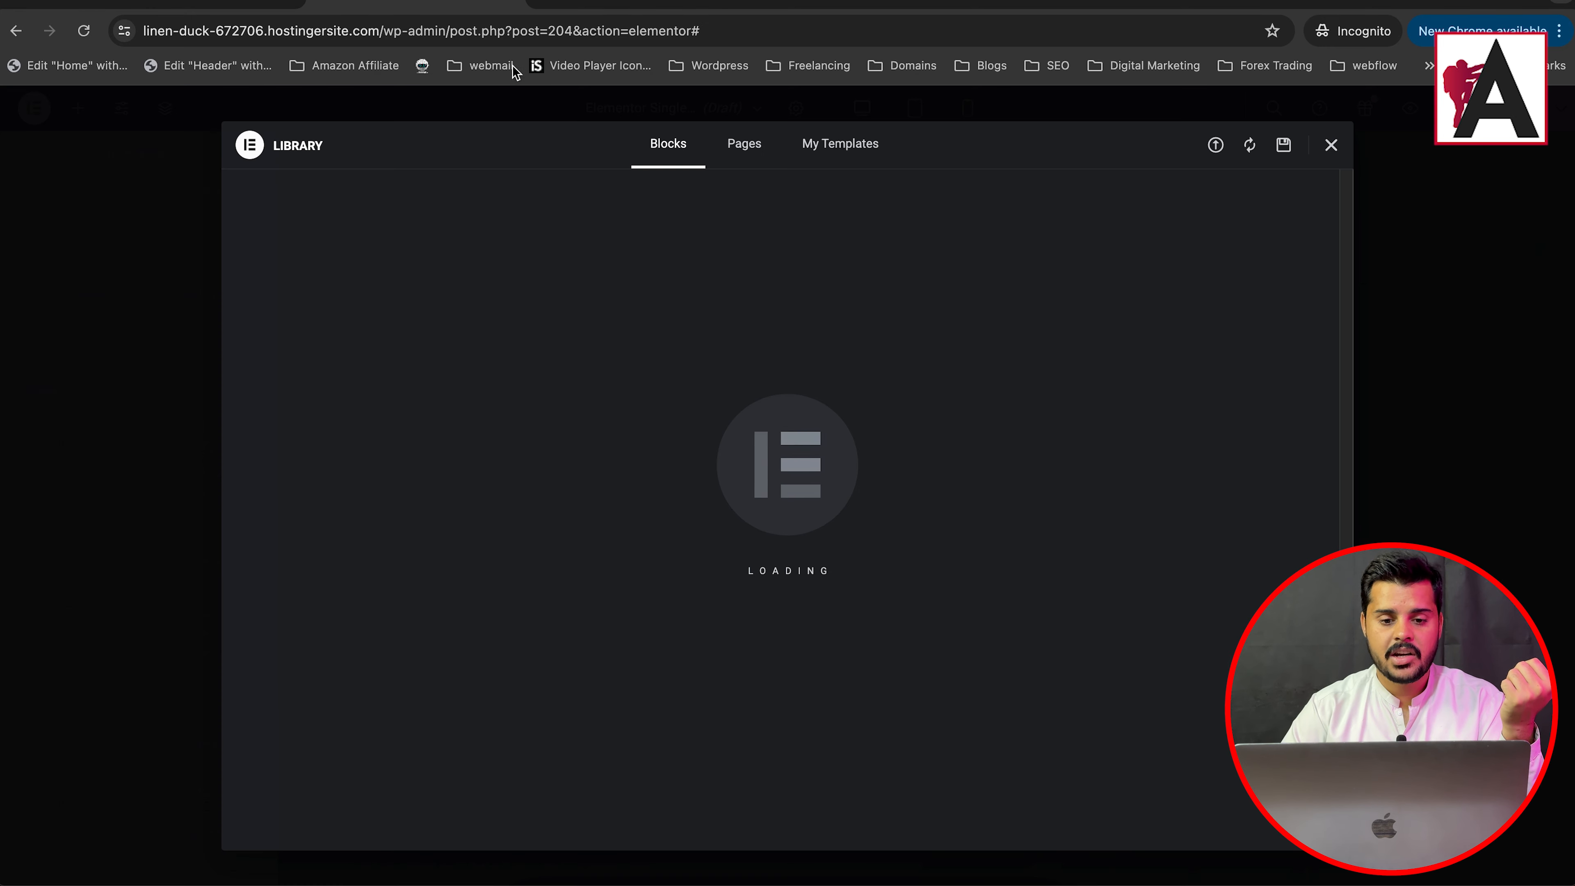
click(1332, 147)
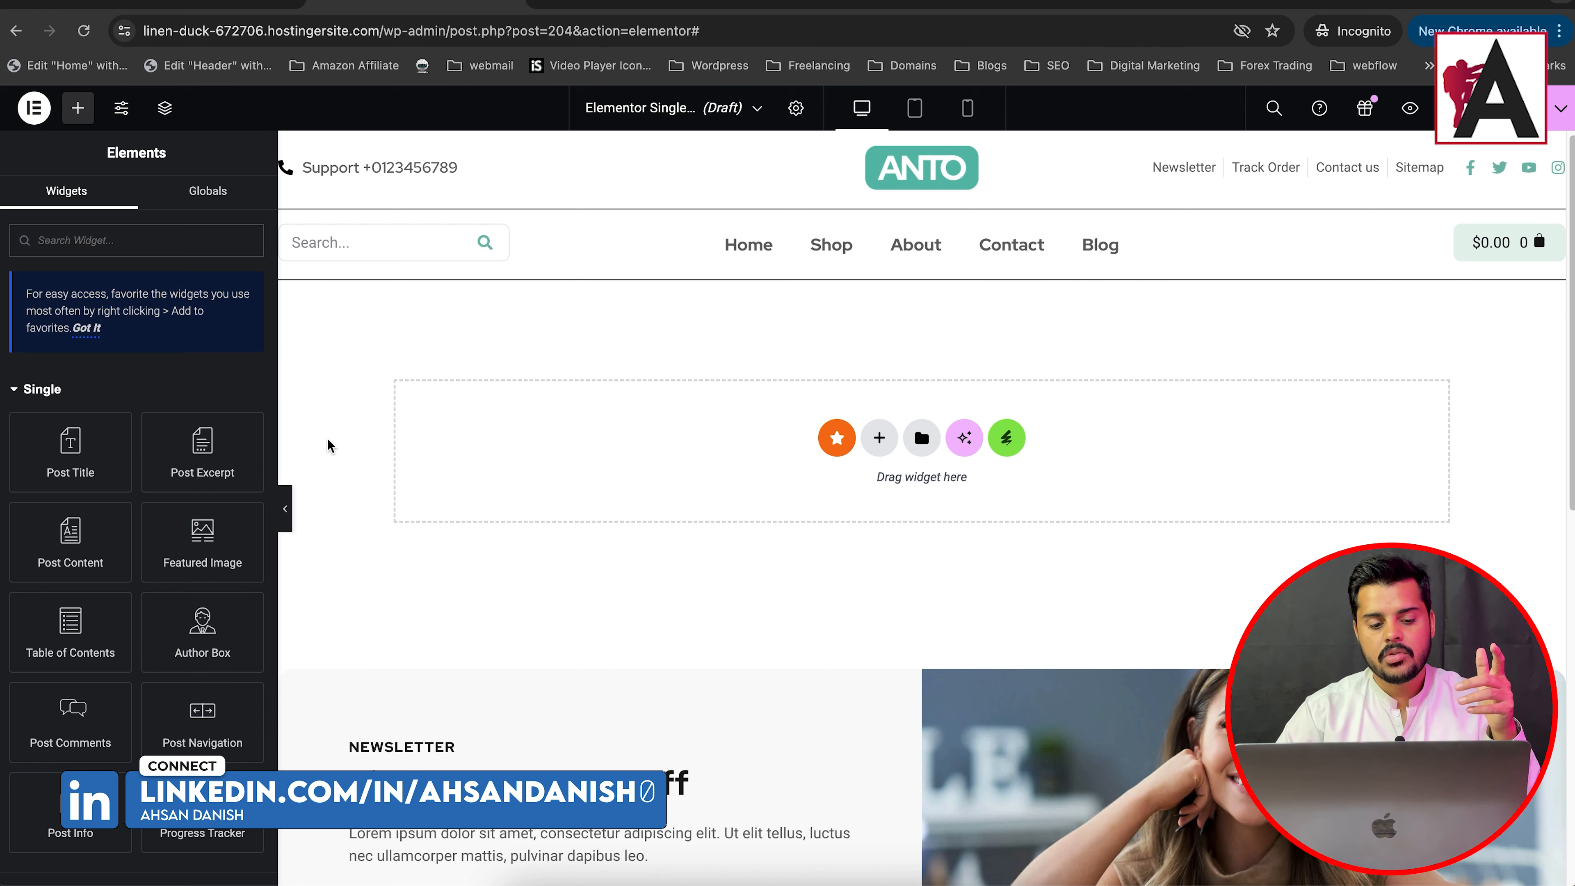
Add a single-column container to the template and place a Post Title widget inside it.
click(879, 438)
click(865, 491)
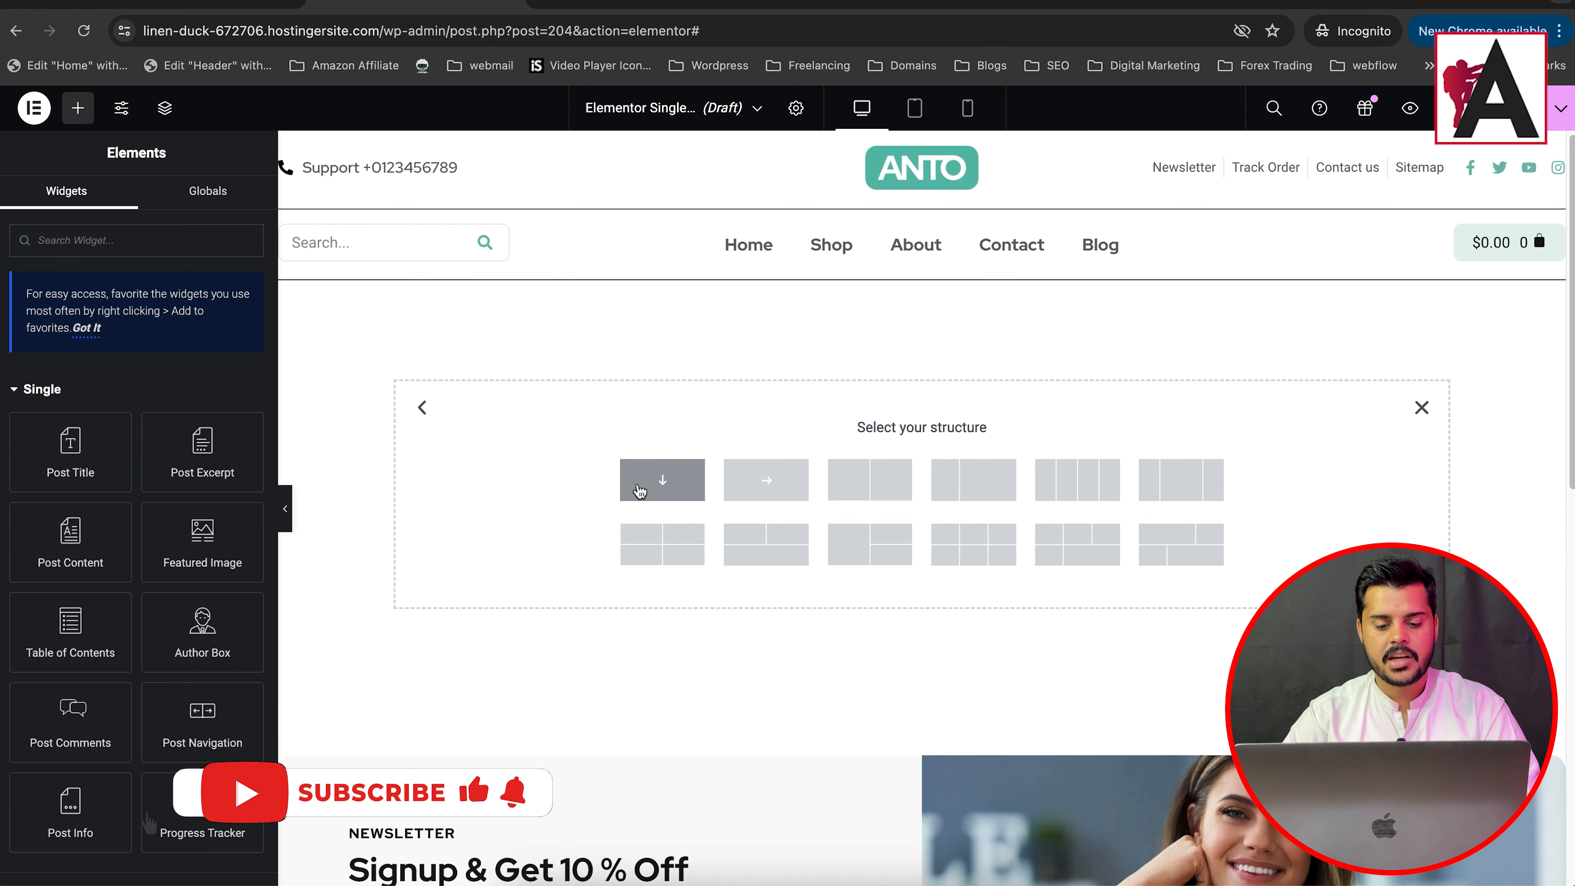
click(702, 479)
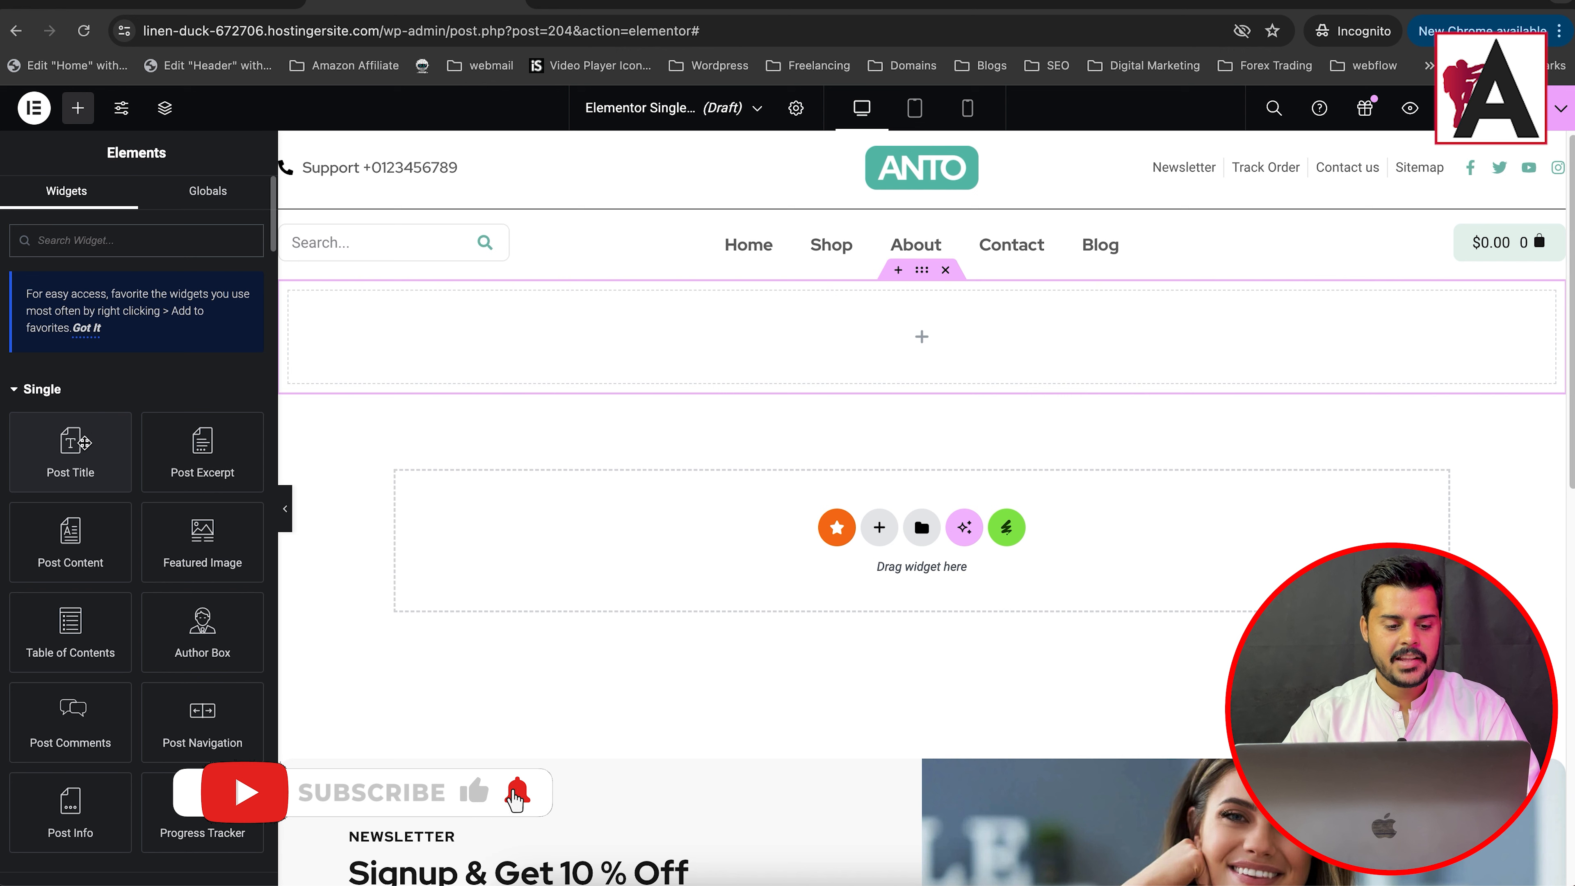
drag(84, 442, 960, 329)
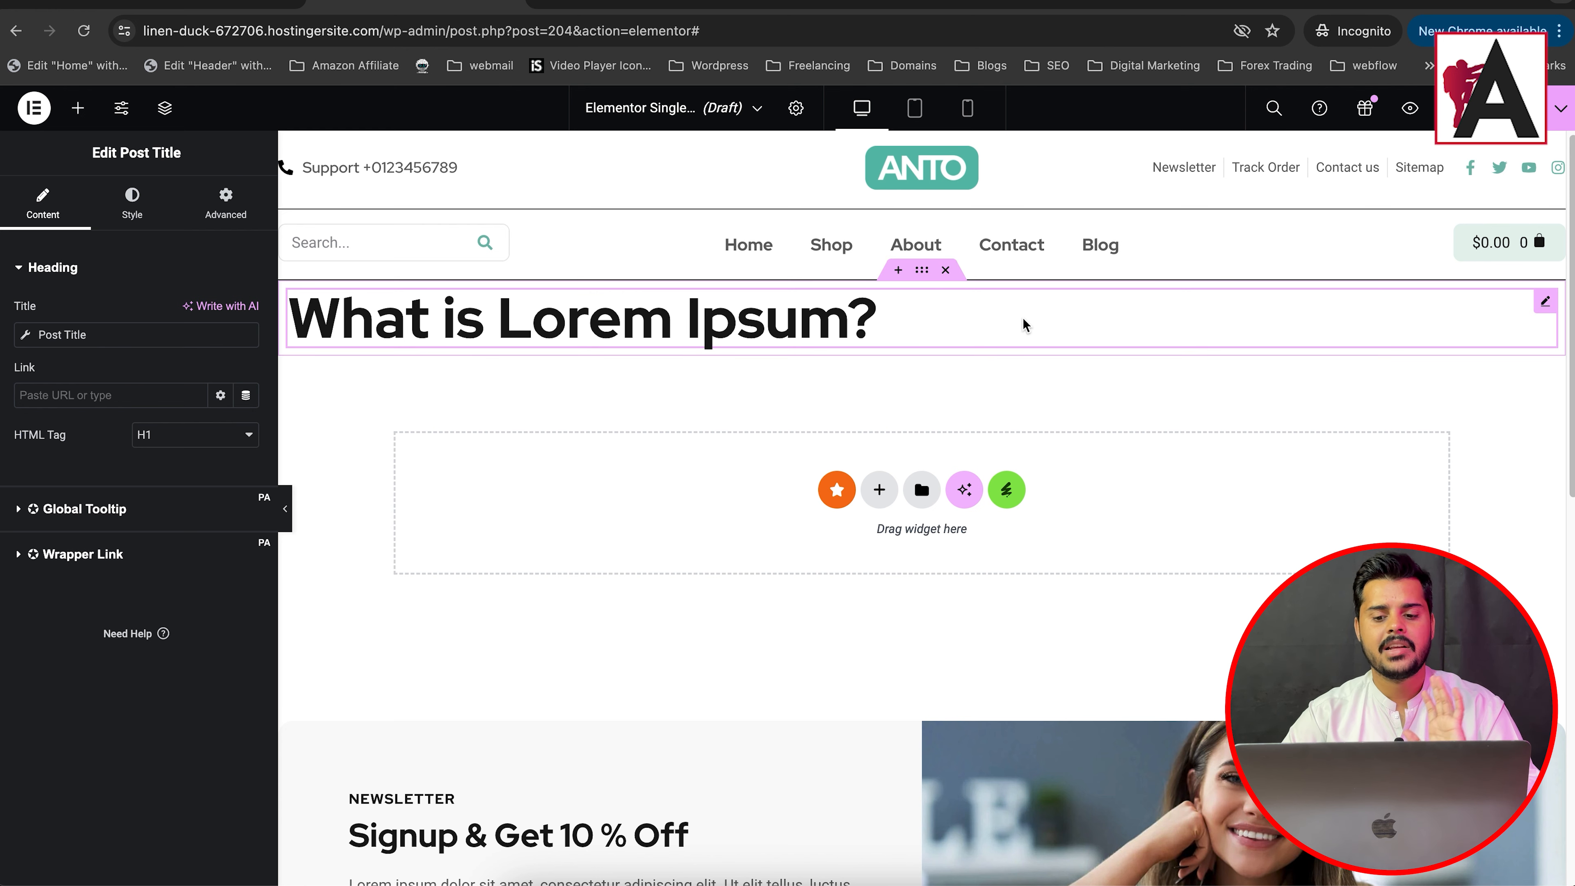
Center the post title and set its text color to a strong red, about #EE0C0C.
click(133, 202)
click(196, 313)
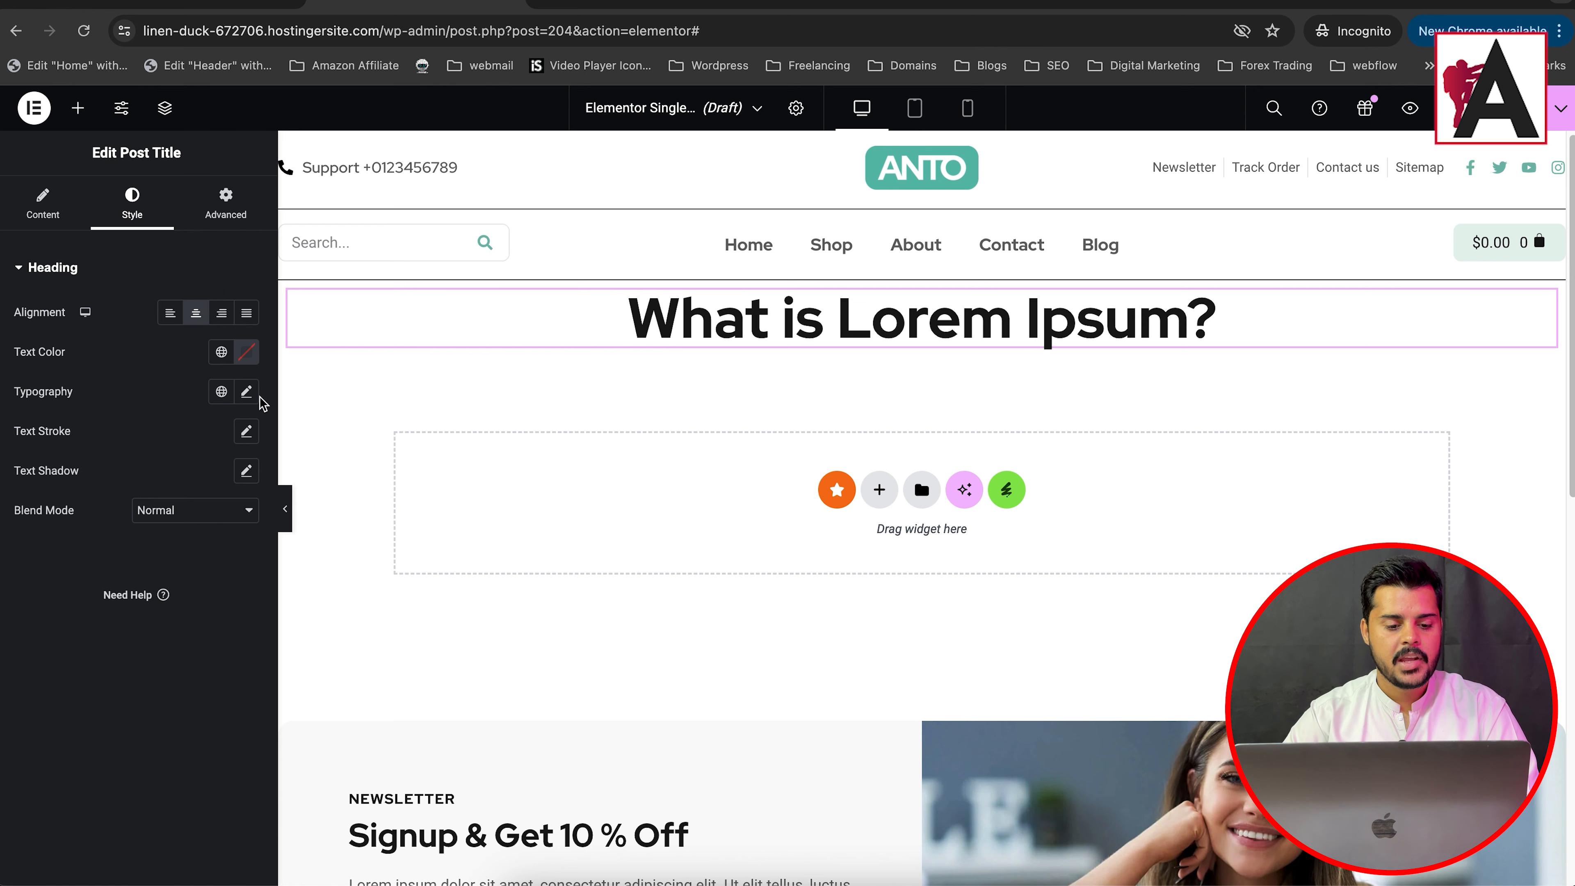
click(246, 353)
text(#D62020)
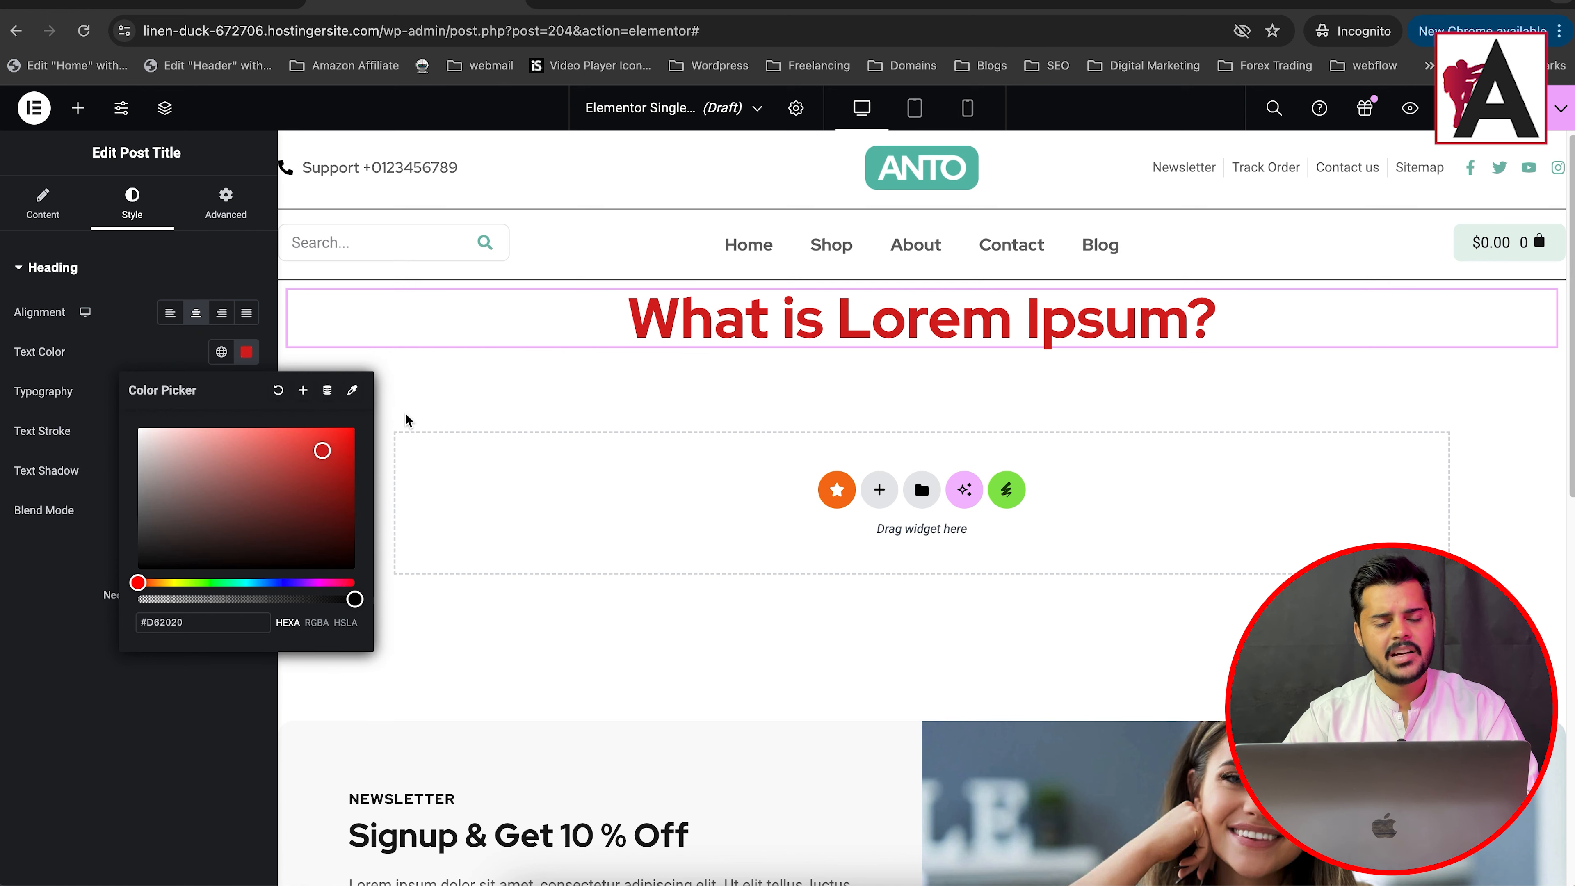
key(super+a)
text(#FFC9C9)
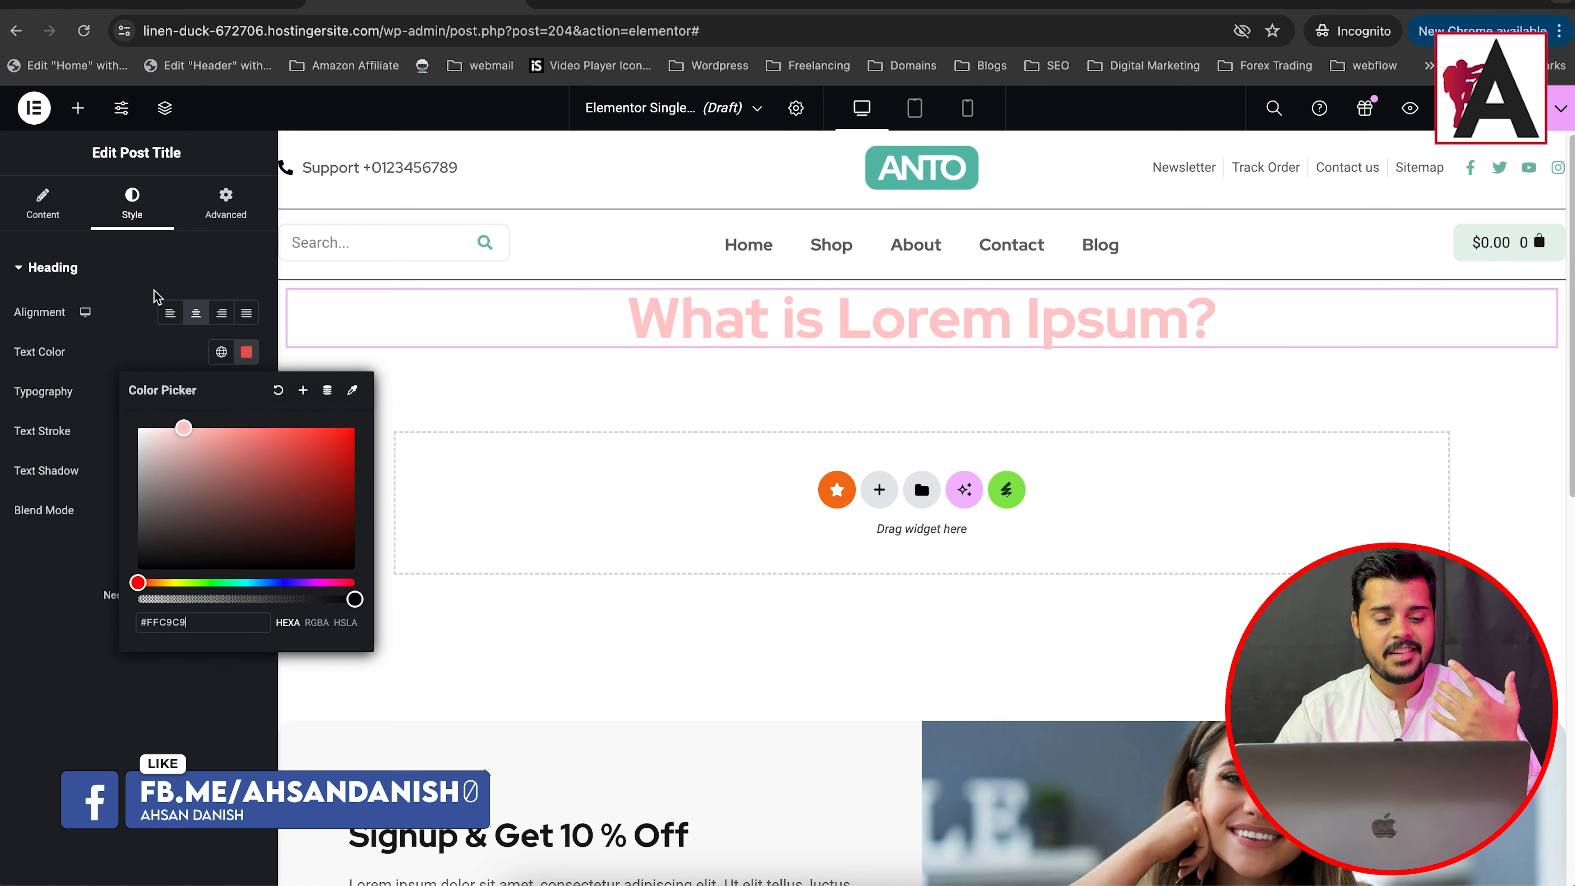
drag(154, 290, 351, 439)
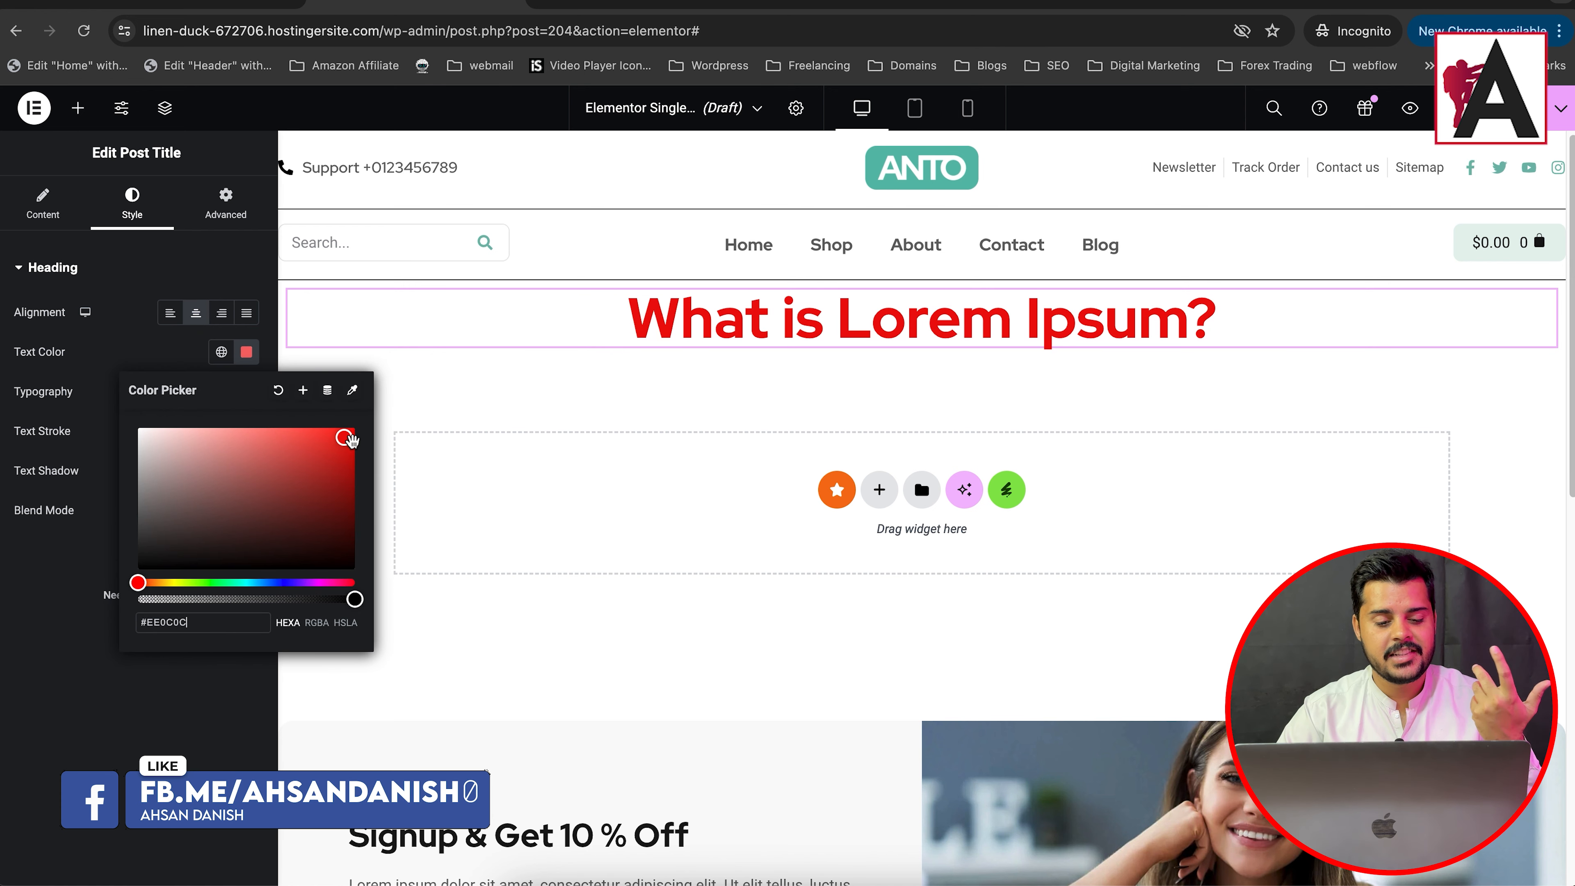
click(184, 275)
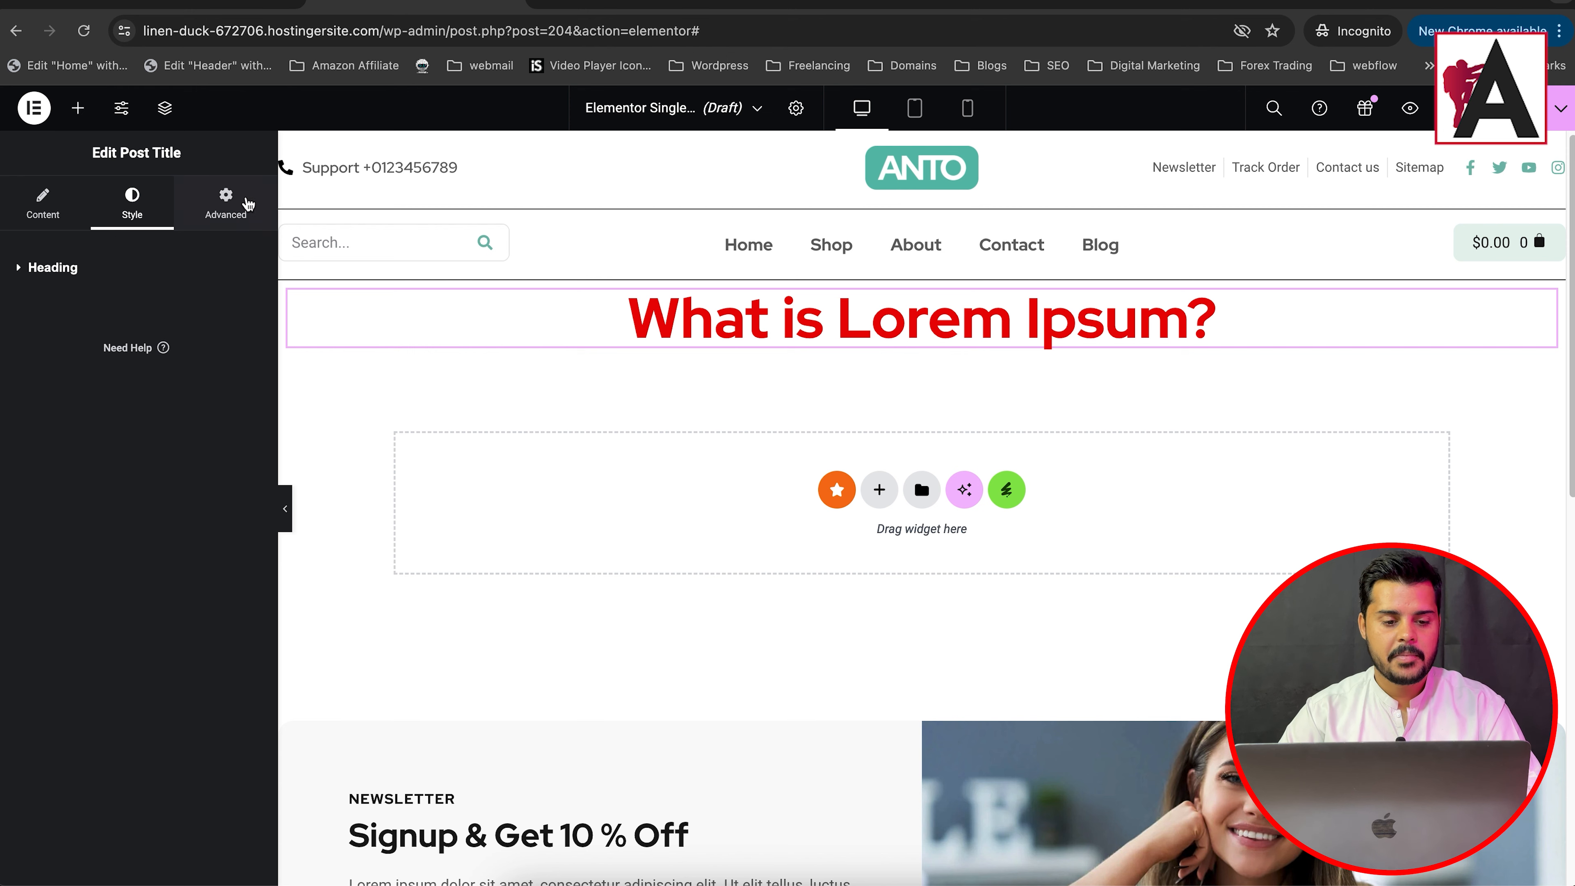
Give the post title percentage-based, unlinked margins of 5% at the top and 2% at the bottom.
click(244, 205)
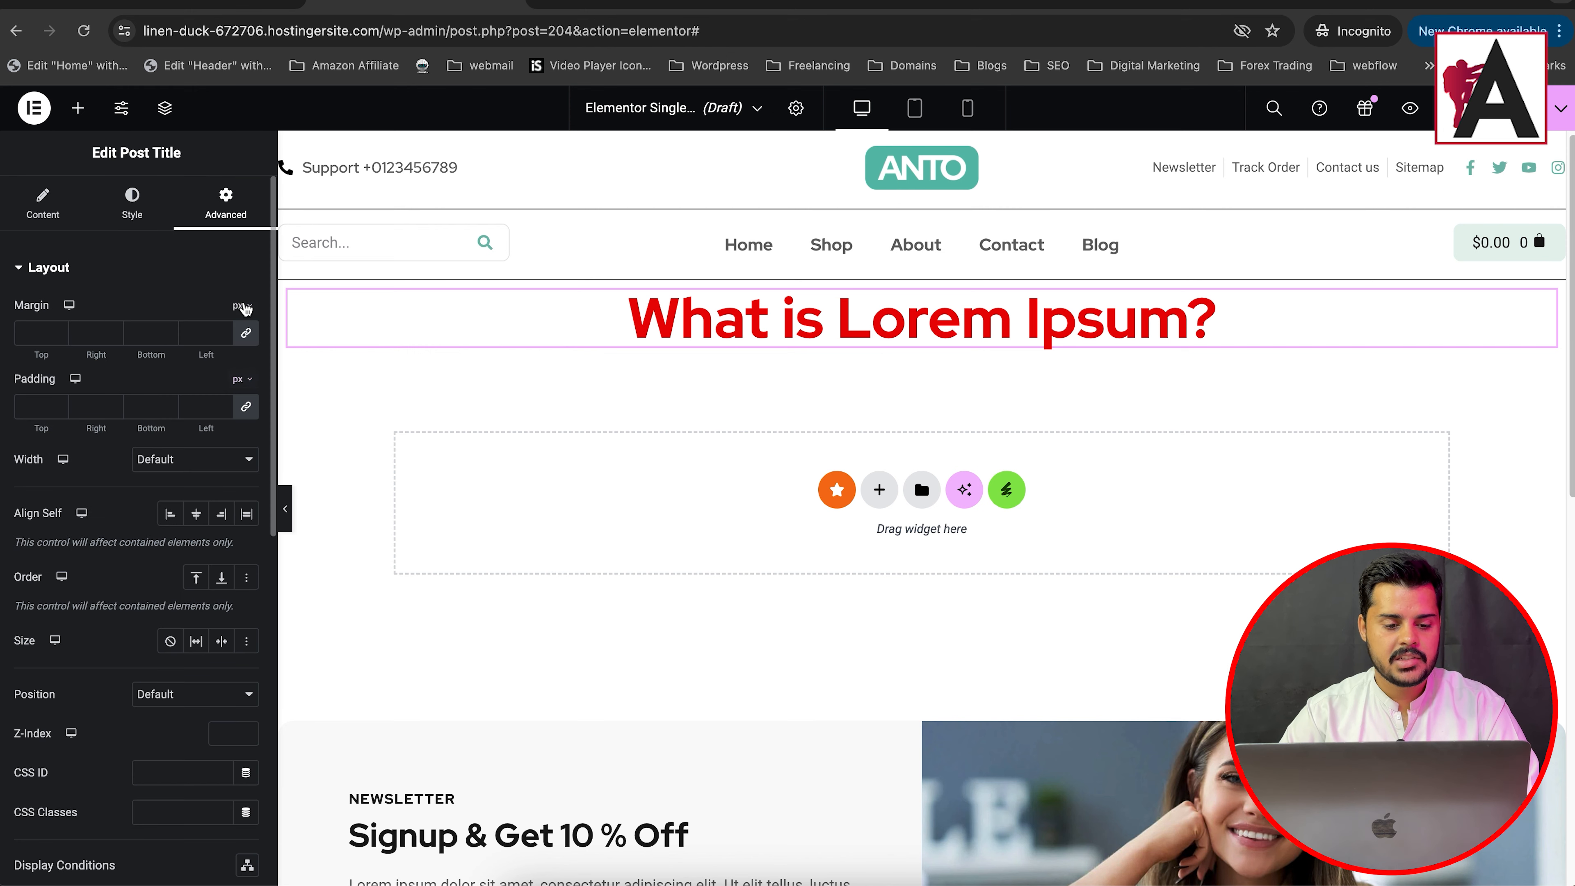
click(245, 308)
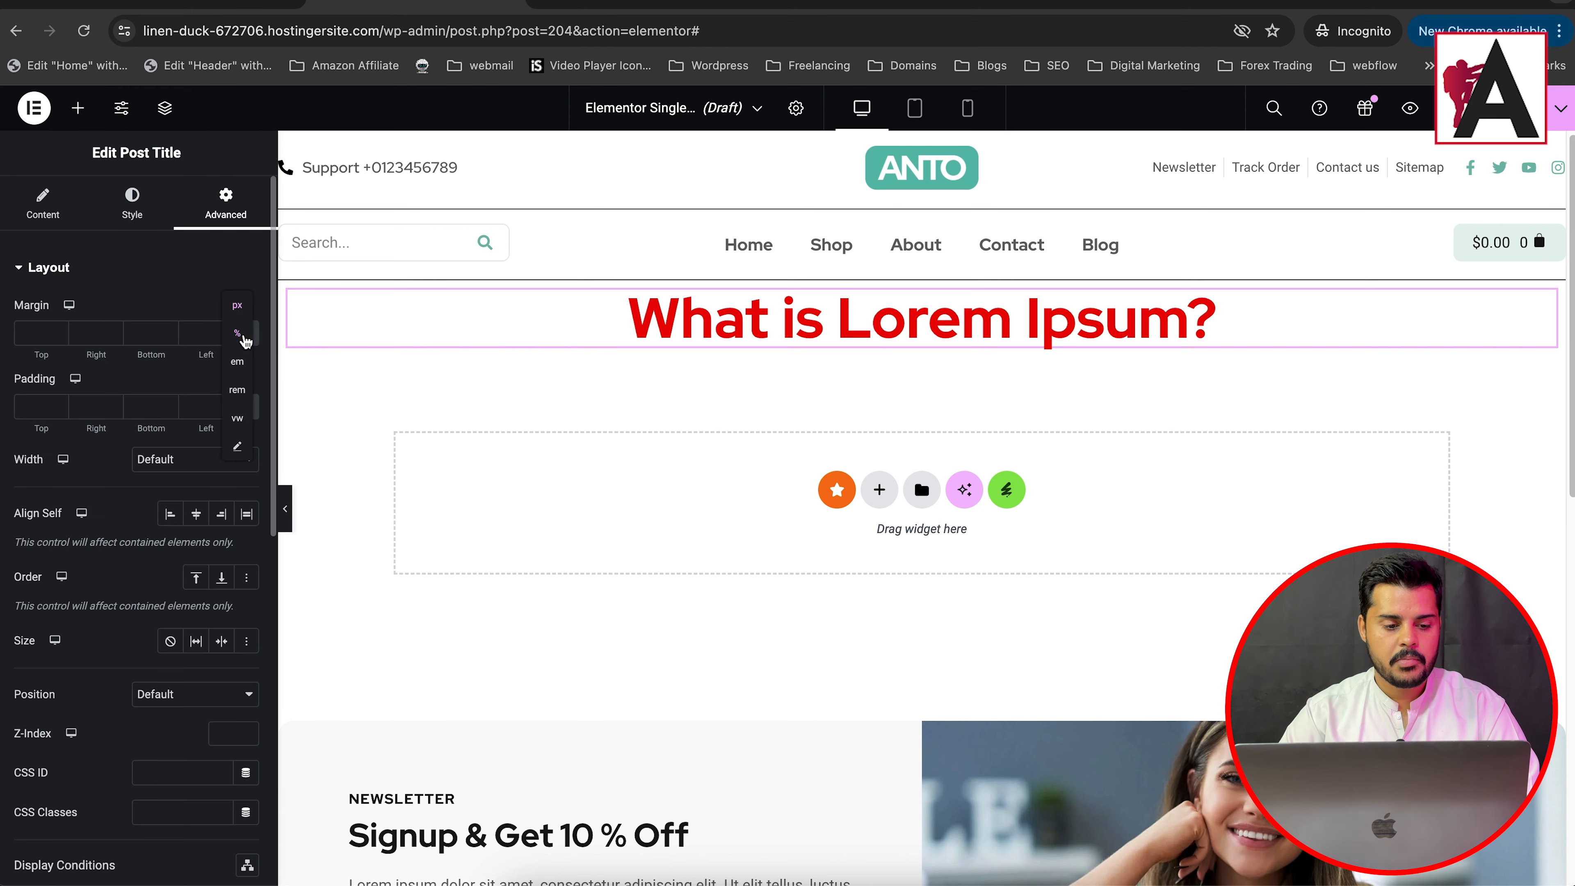
click(242, 336)
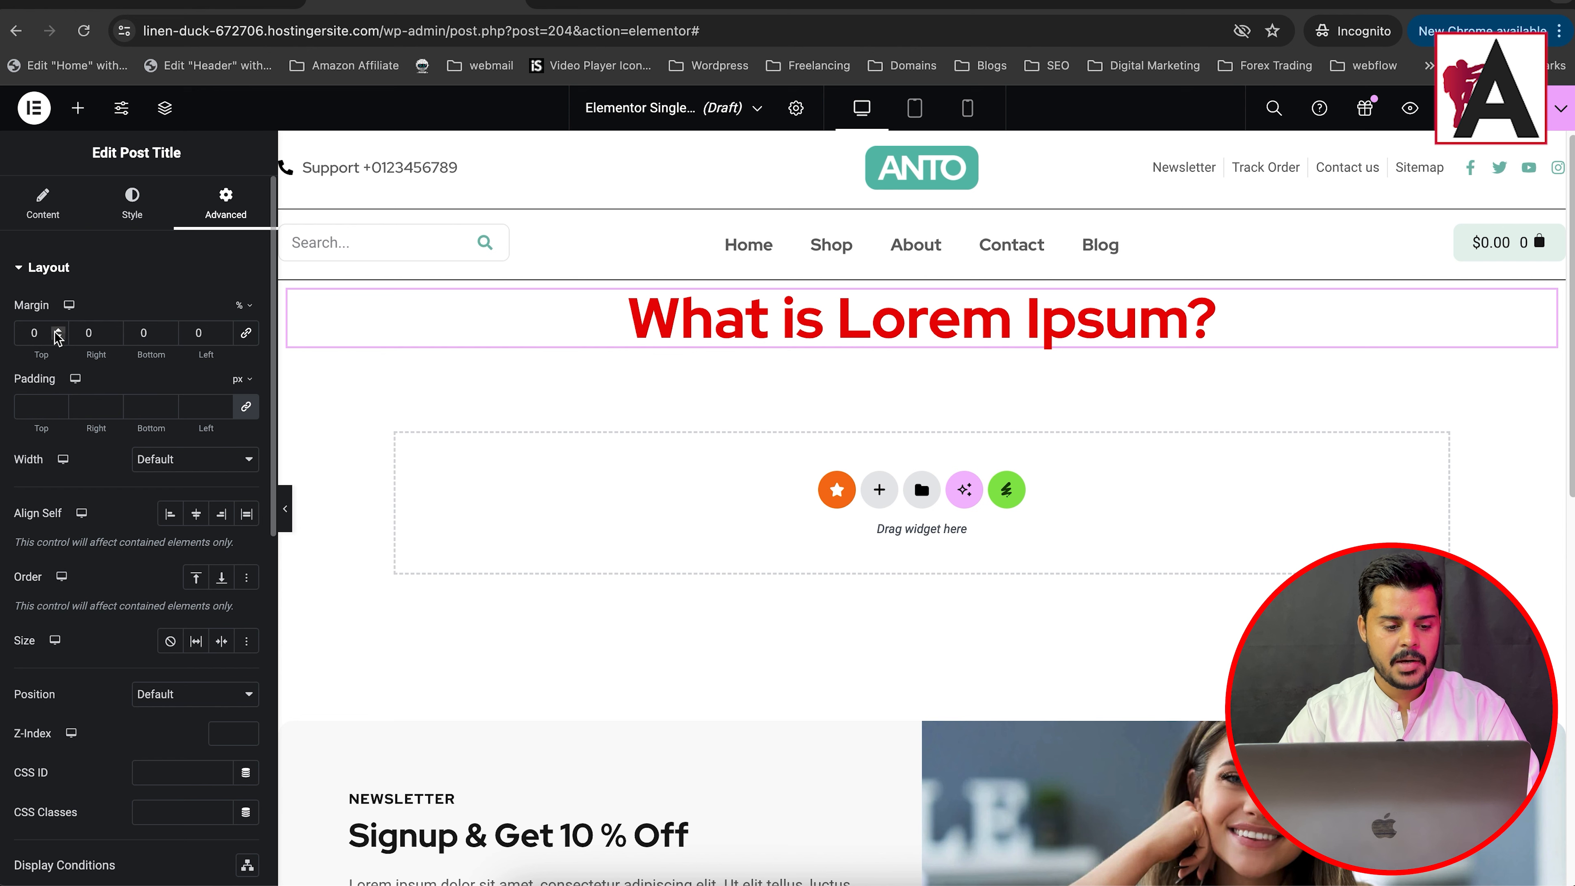
text(10)
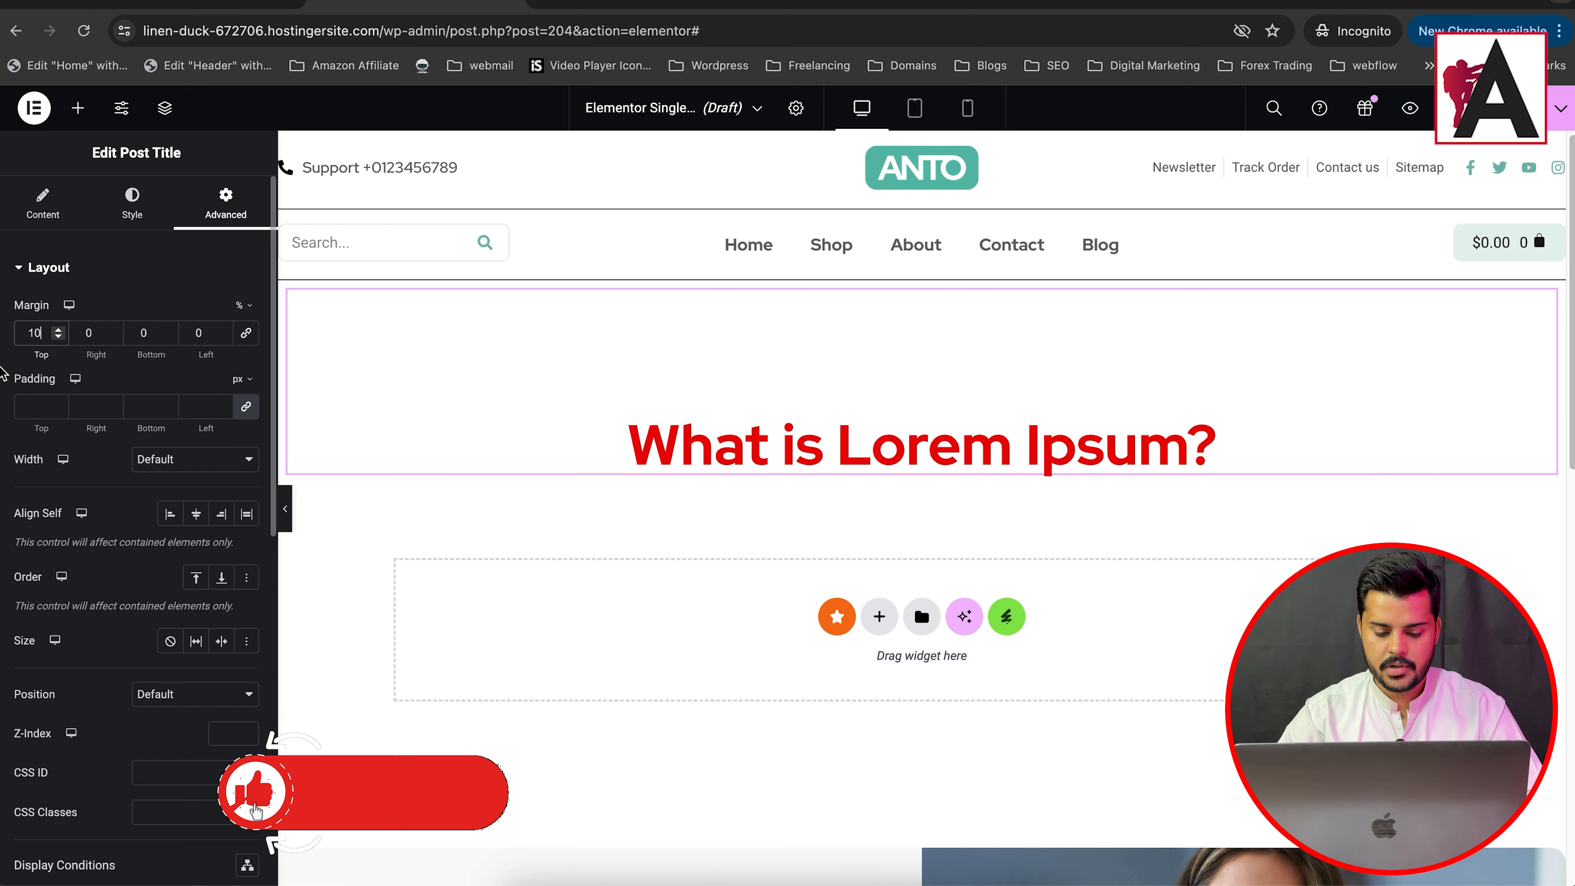
key(BackSpace)
key(BackSpace)
text(05)
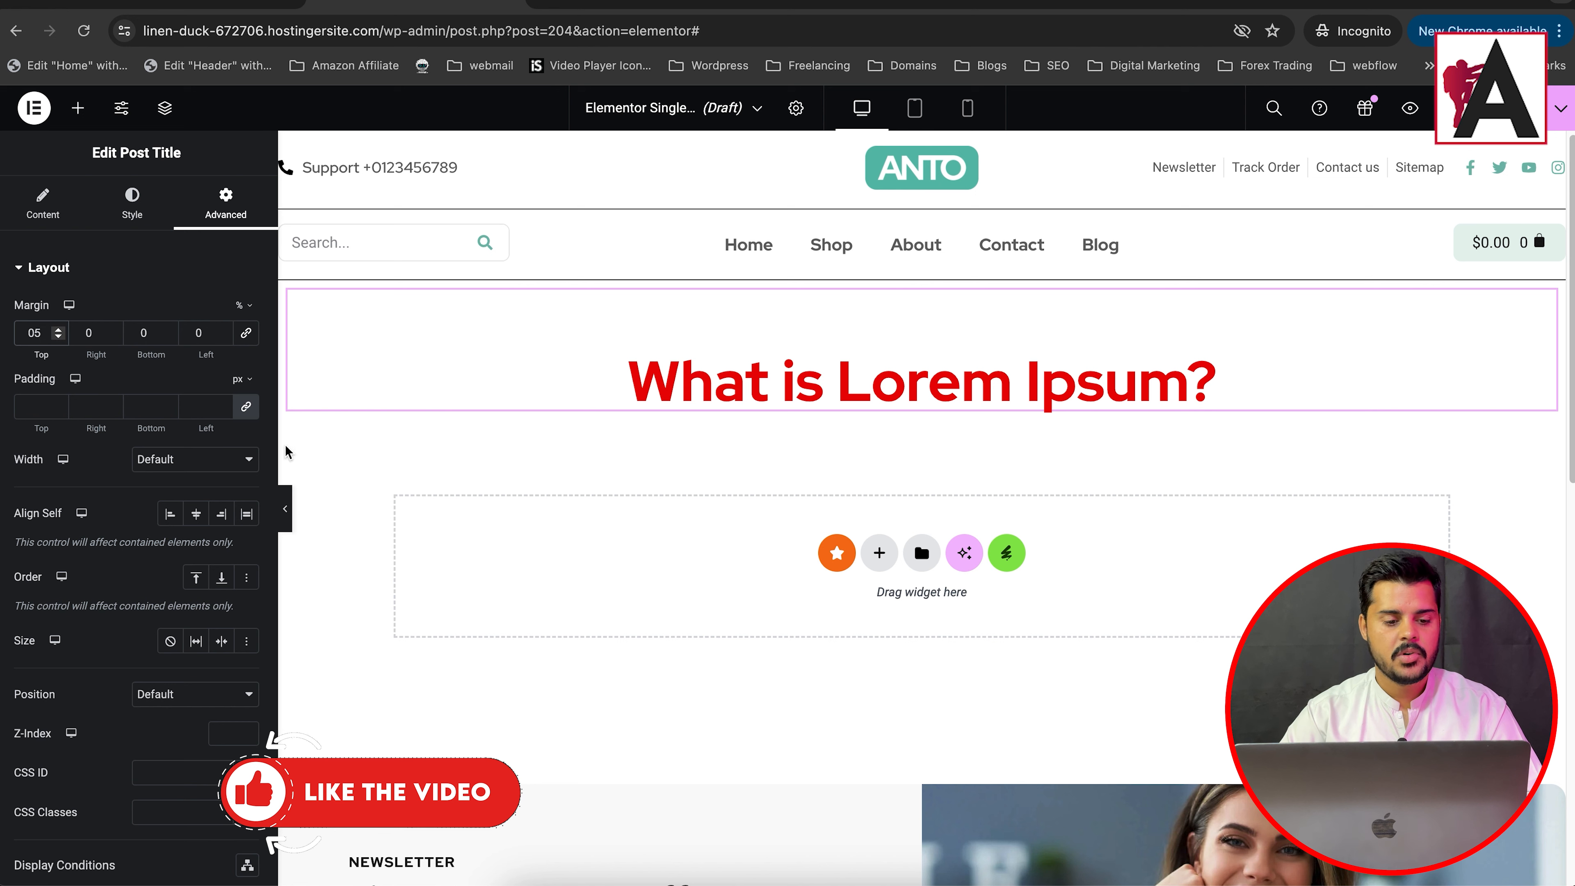
click(136, 334)
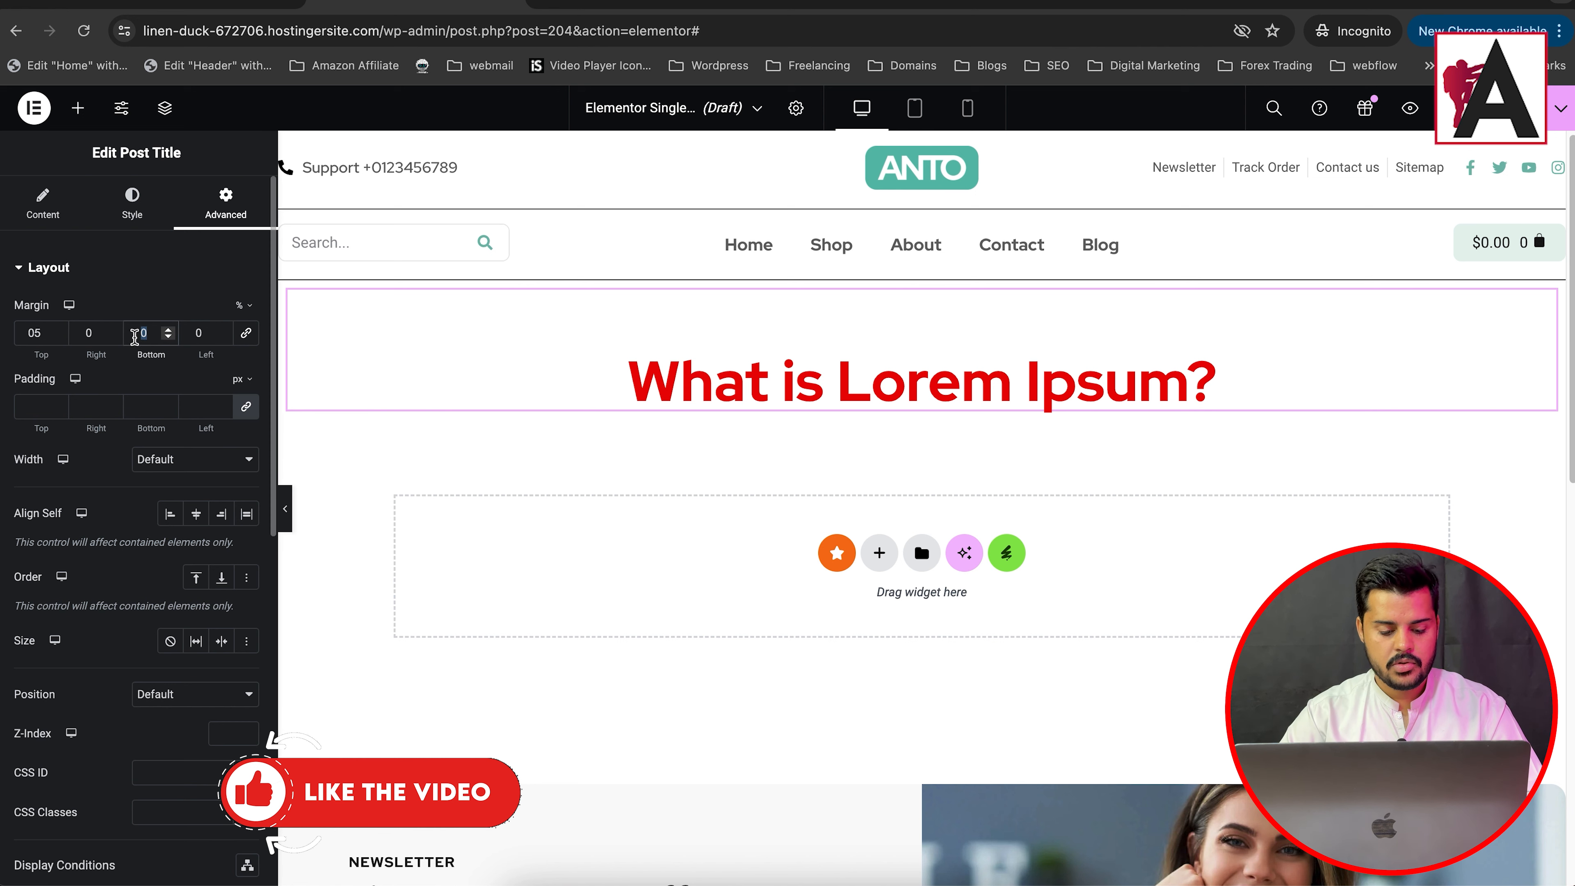
text(2)
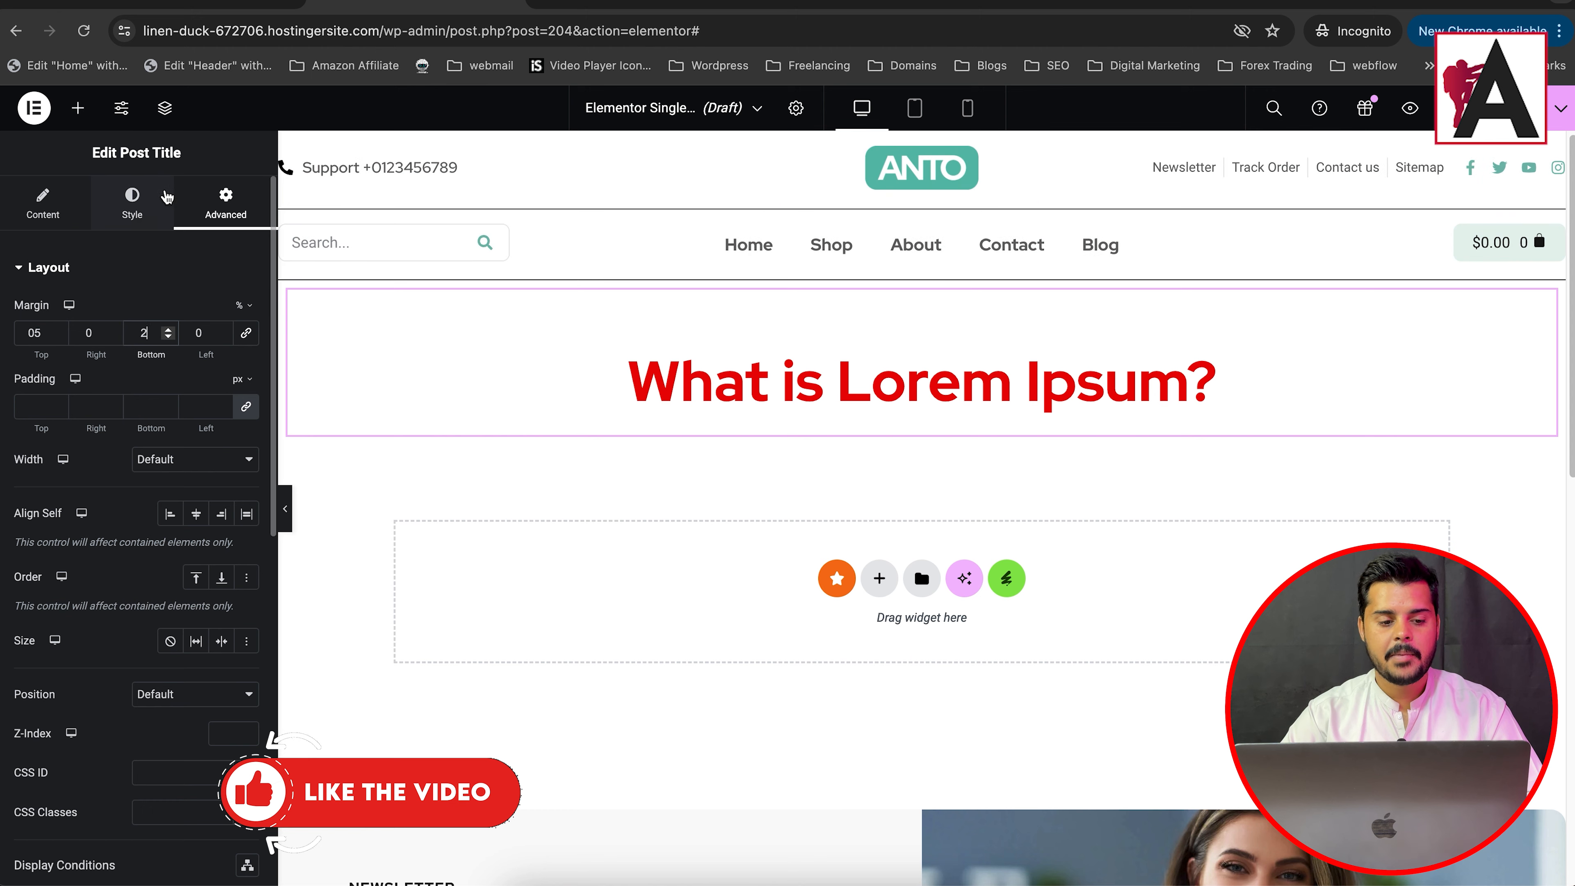
Place a Featured Image widget below the post title and set its alignment to center.
click(77, 108)
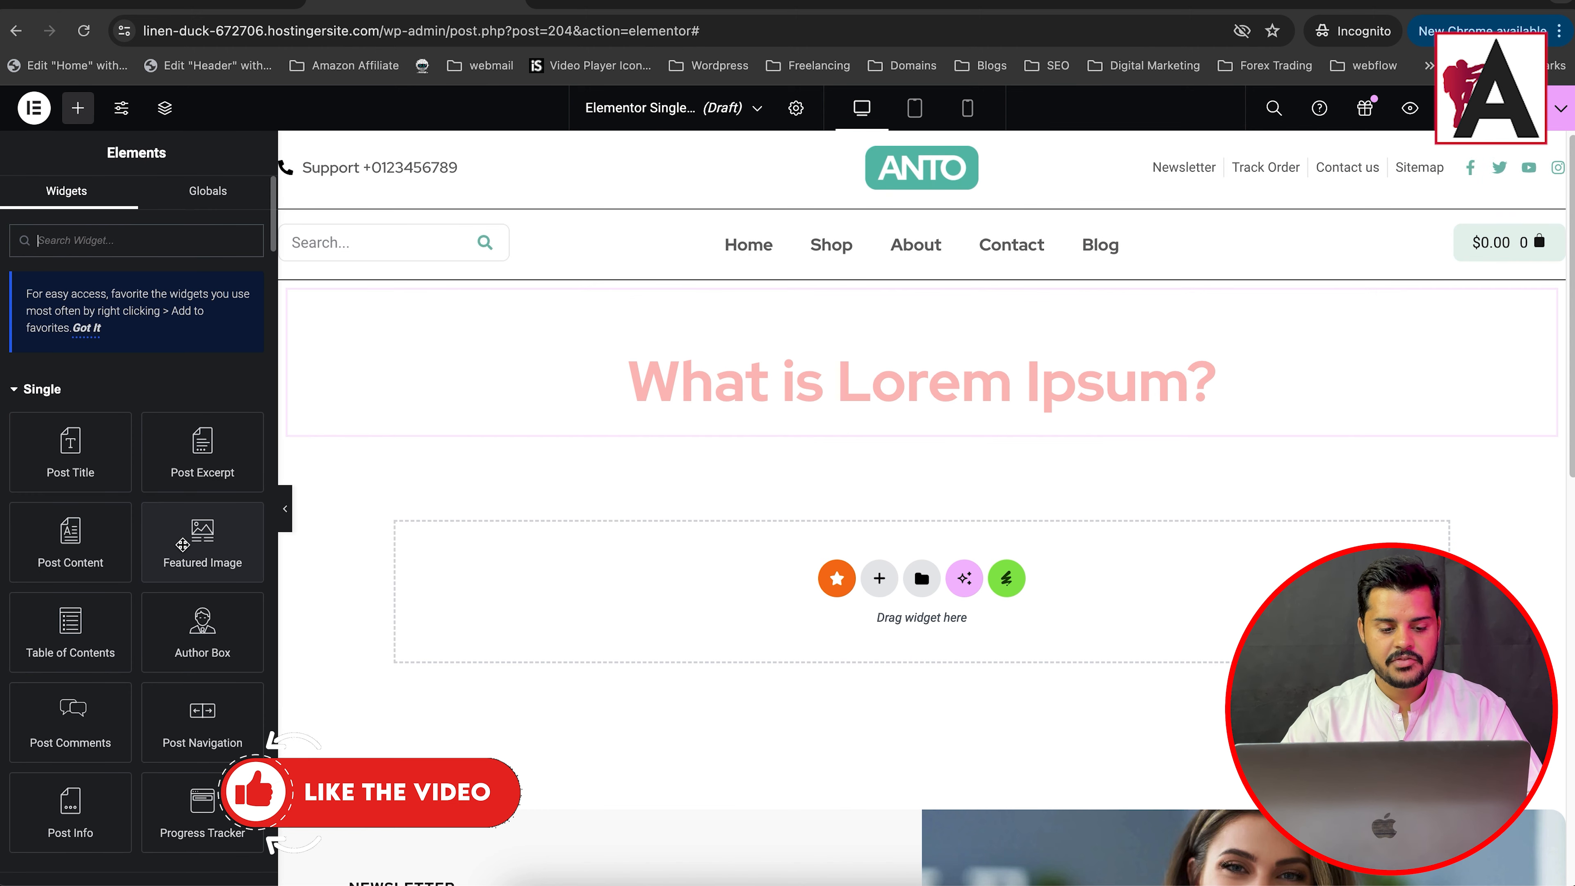
drag(184, 524, 913, 433)
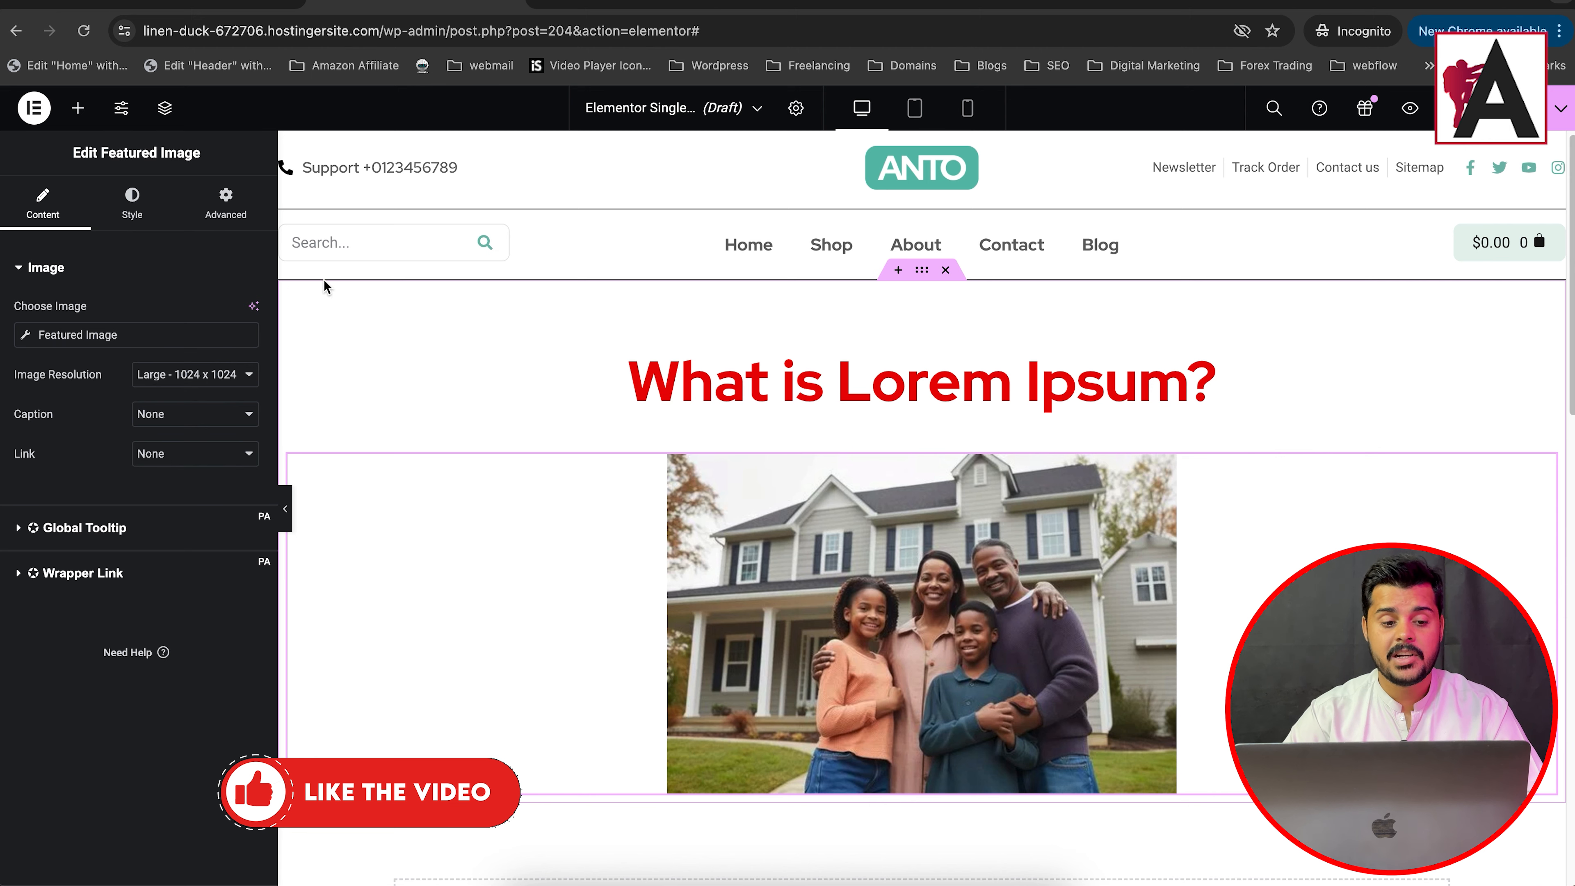
click(133, 211)
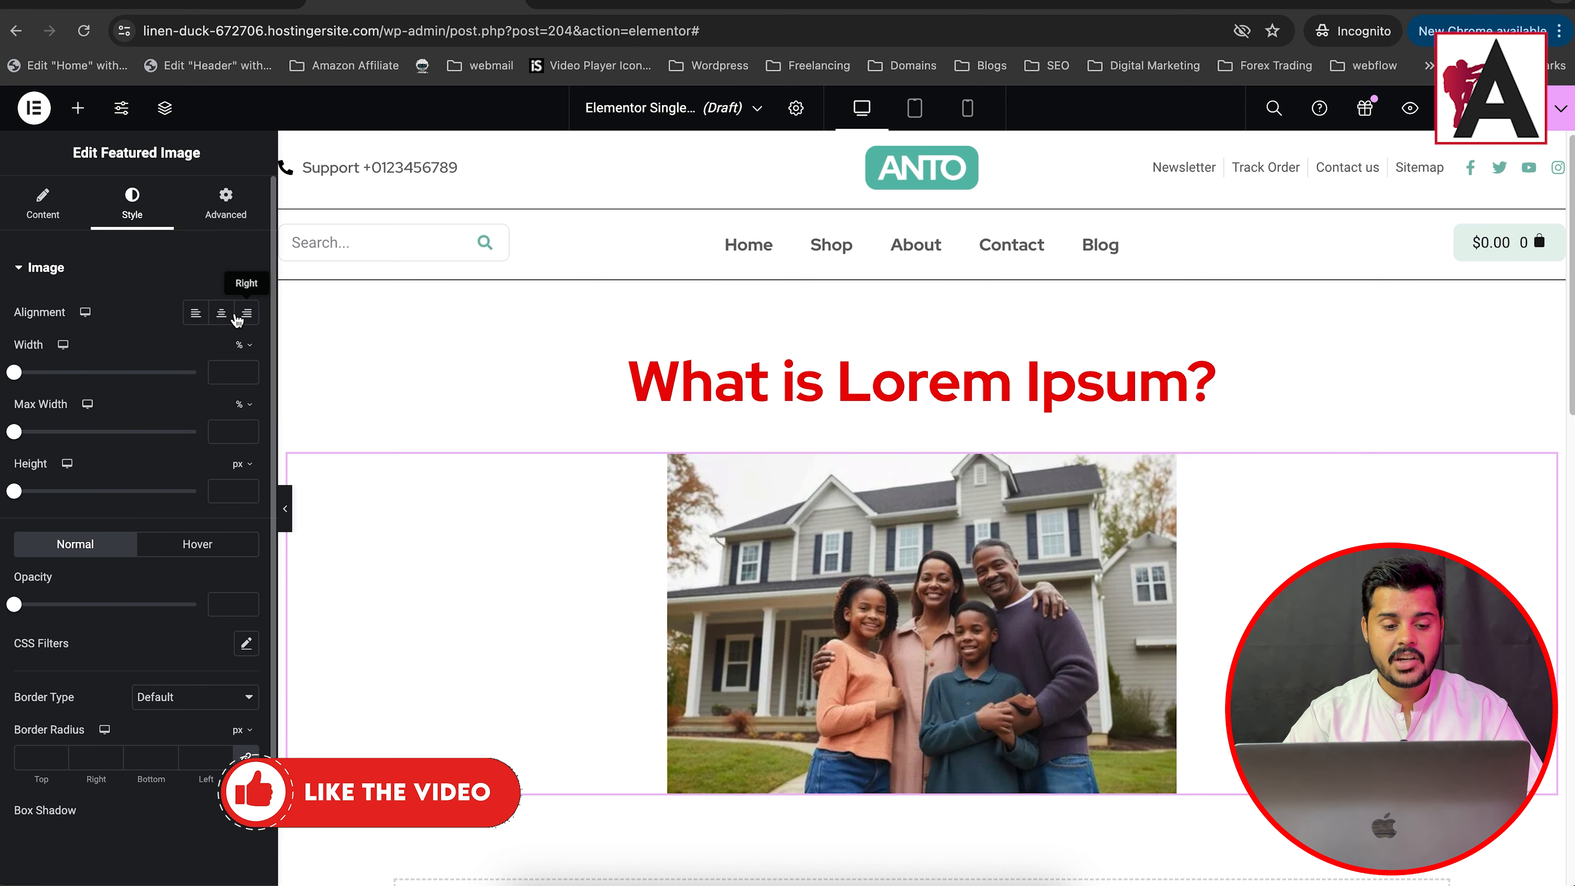
click(208, 317)
click(246, 314)
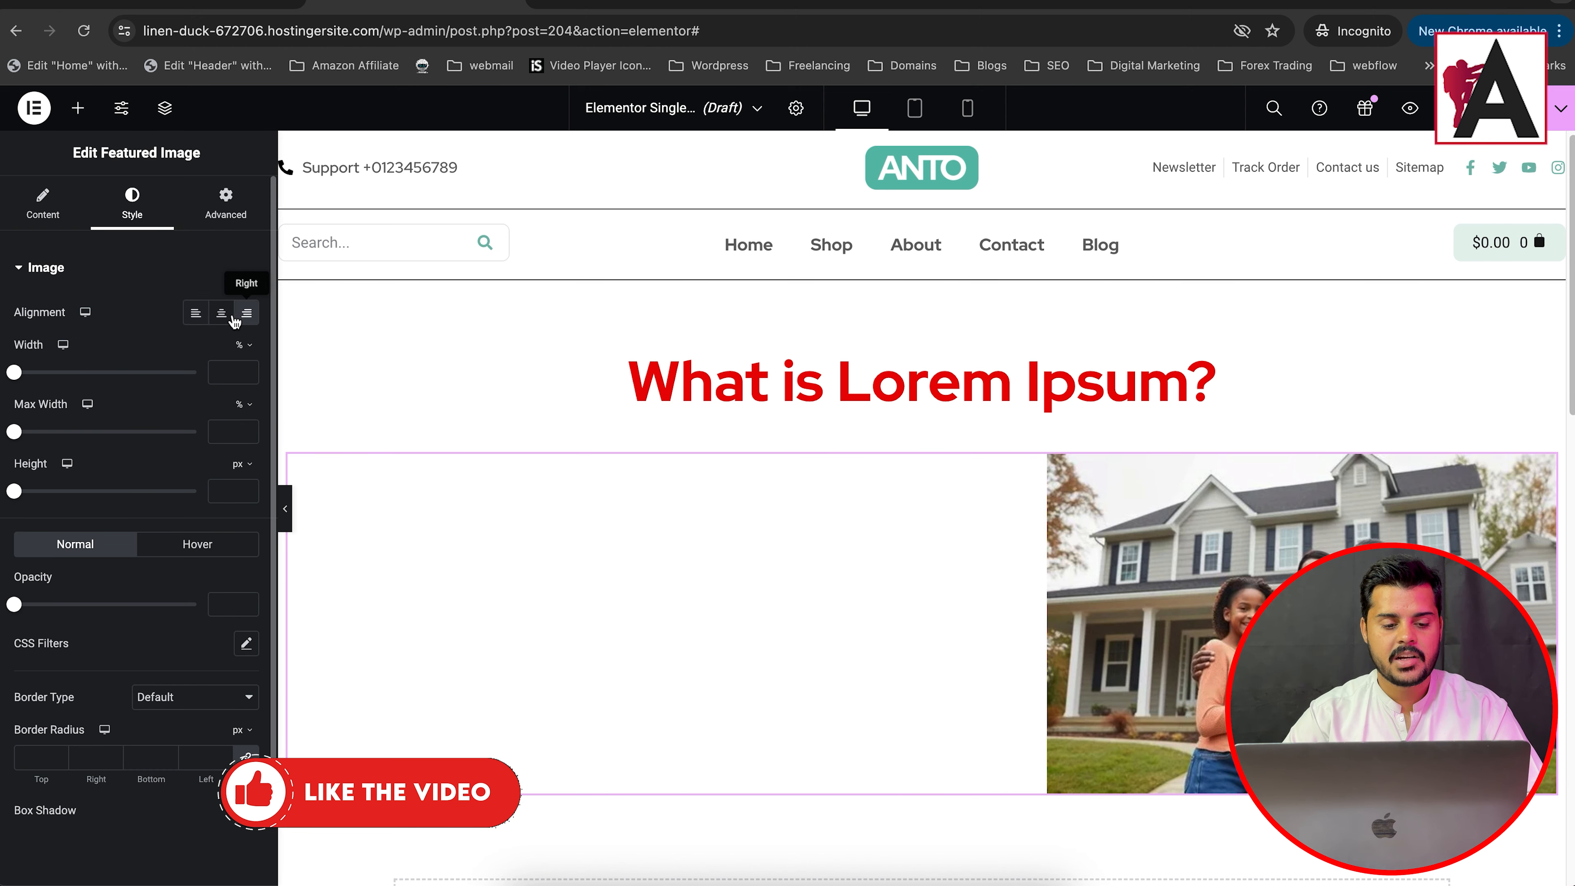
click(222, 316)
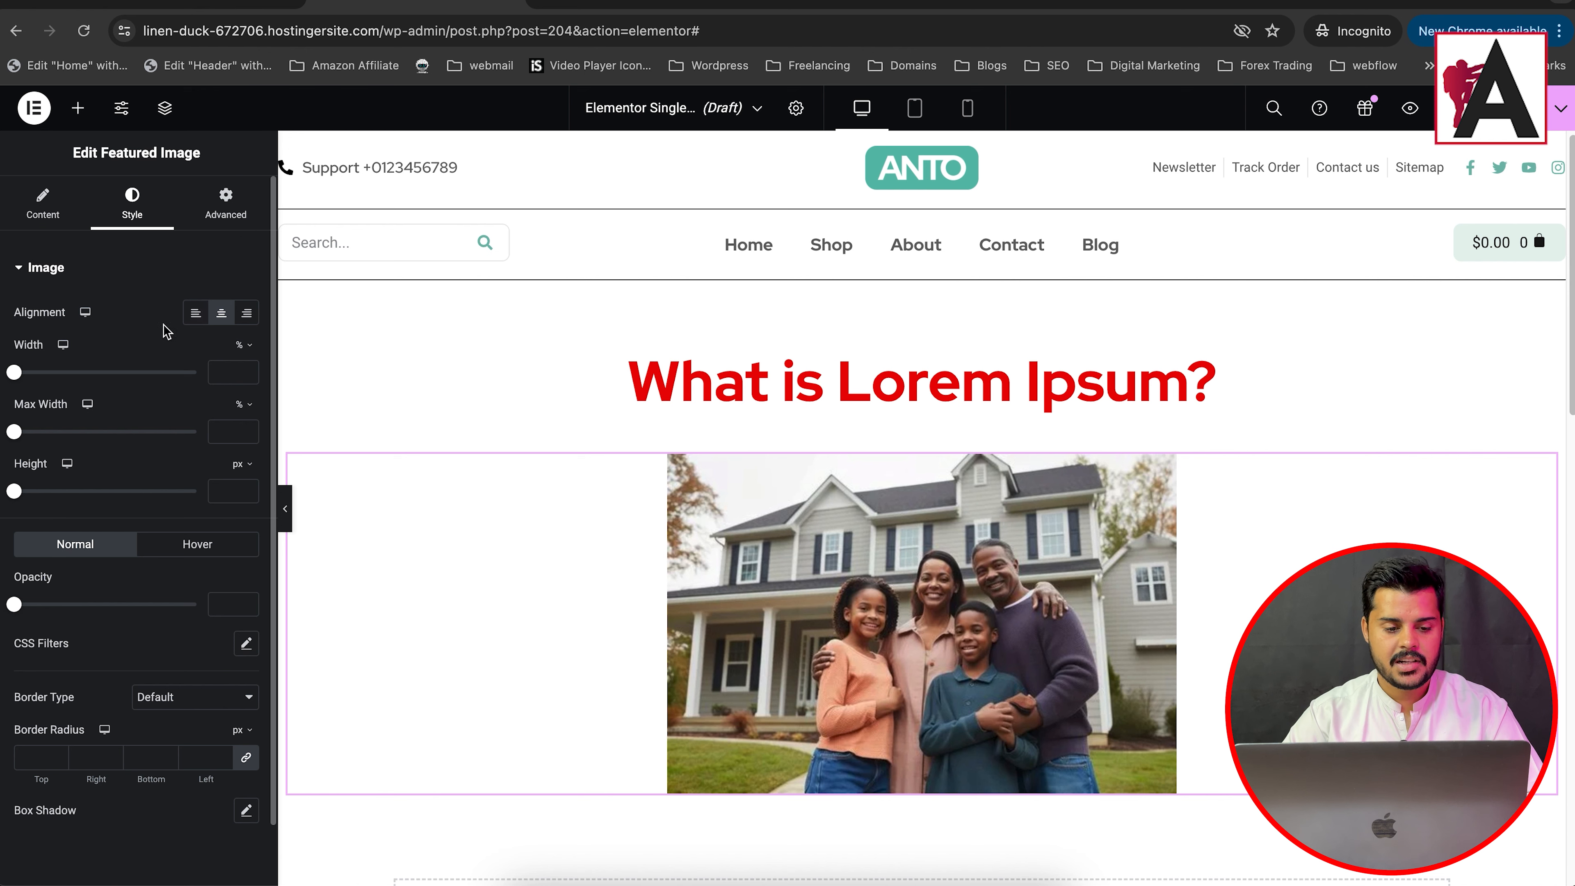
Set the featured image's width to 48% and its border radius to 26 px on all corners.
drag(13, 372, 100, 373)
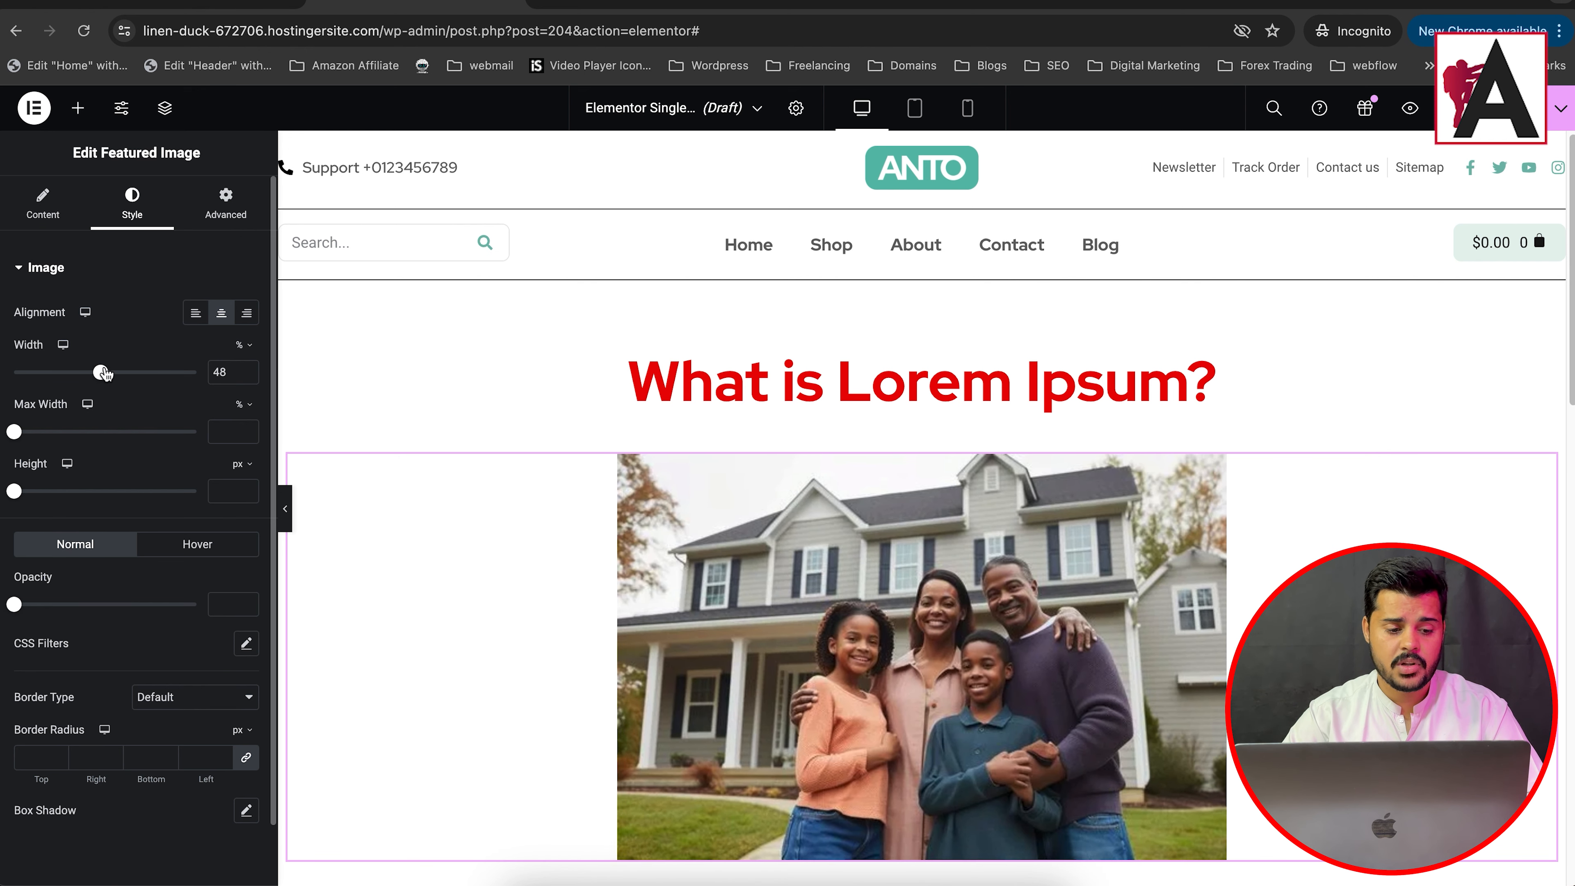
scroll(106, 574, down, 2)
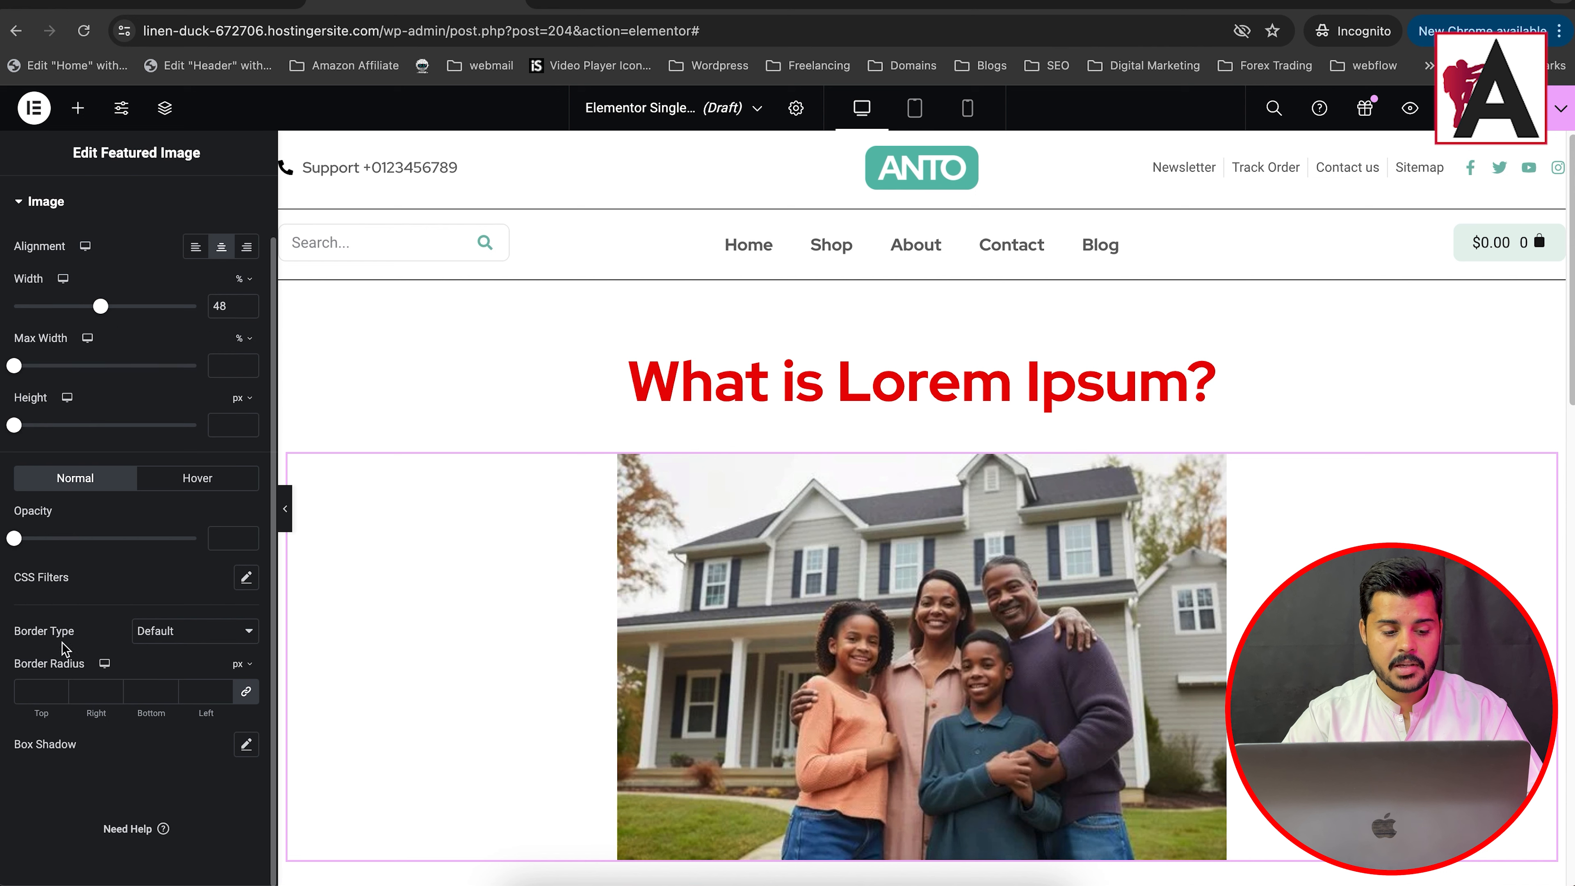
click(57, 692)
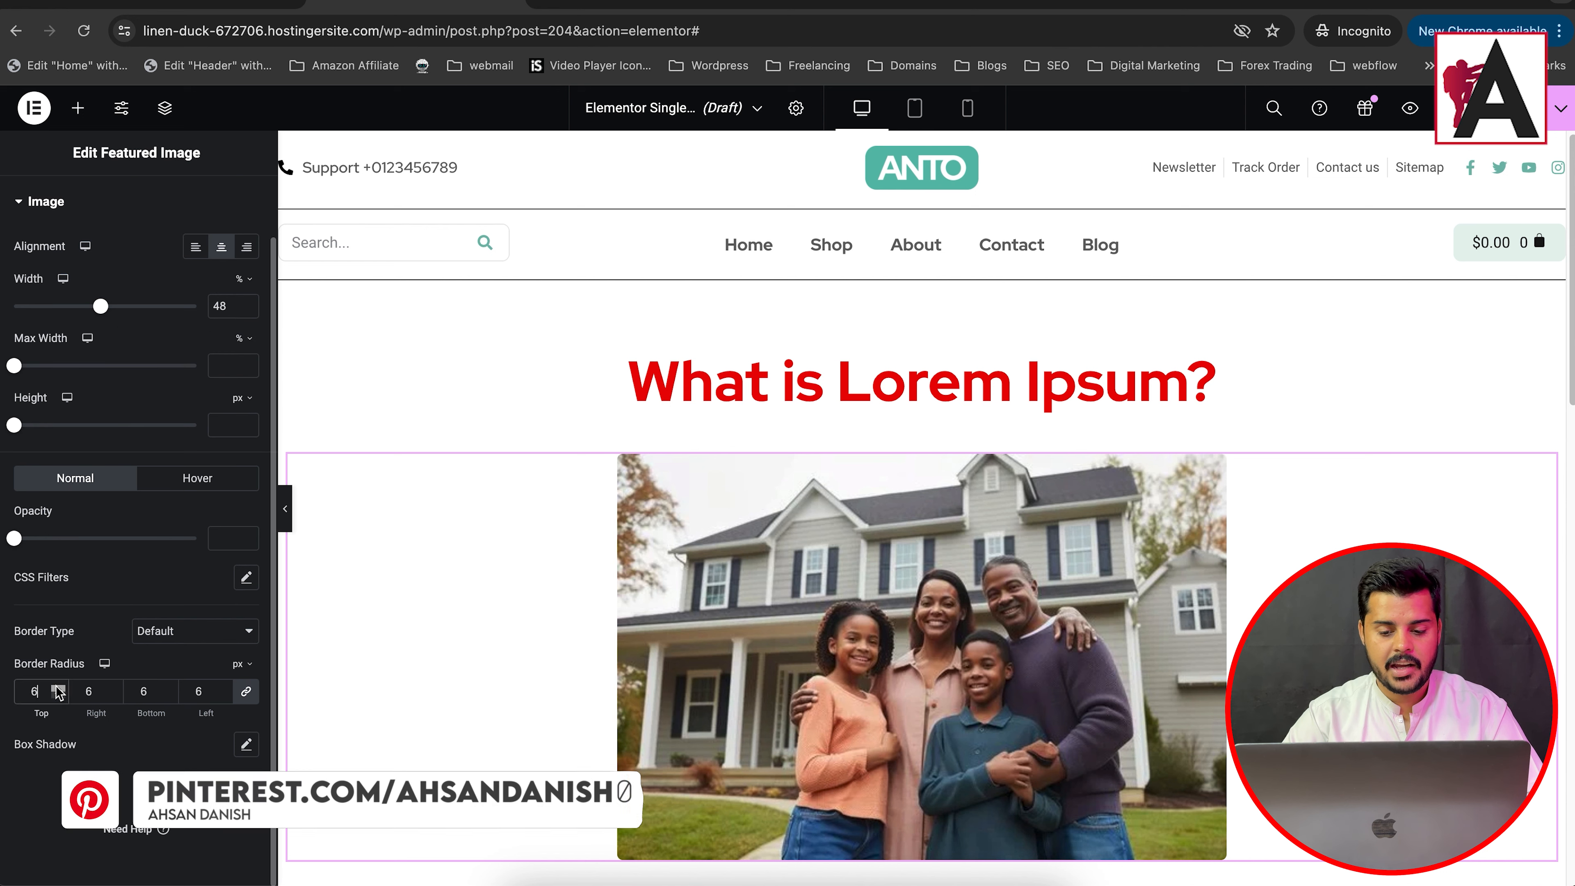
text(22)
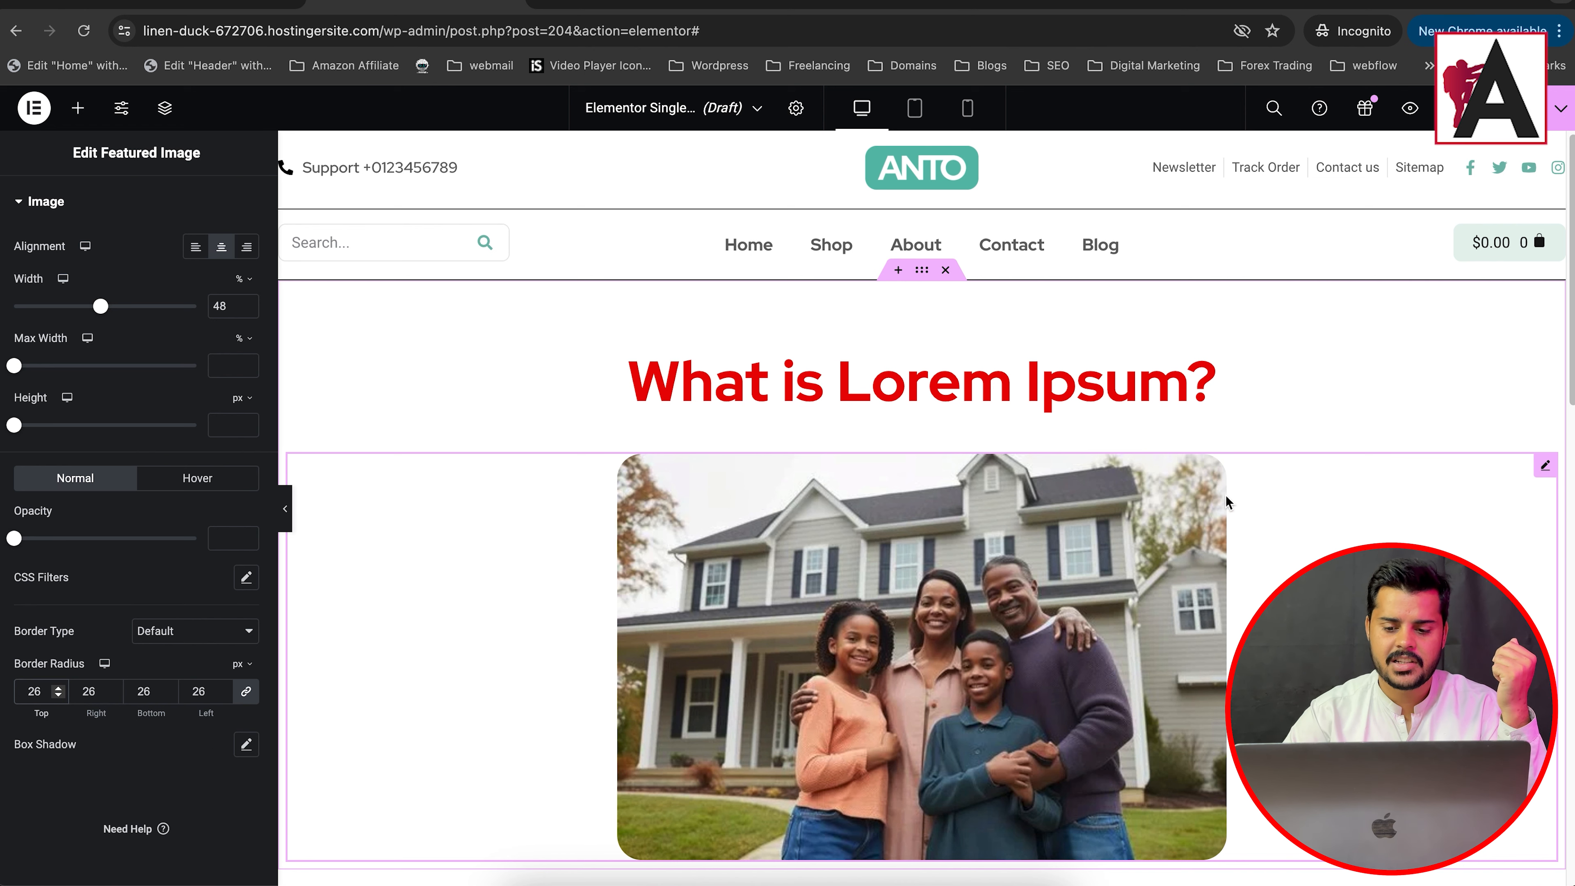
click(195, 246)
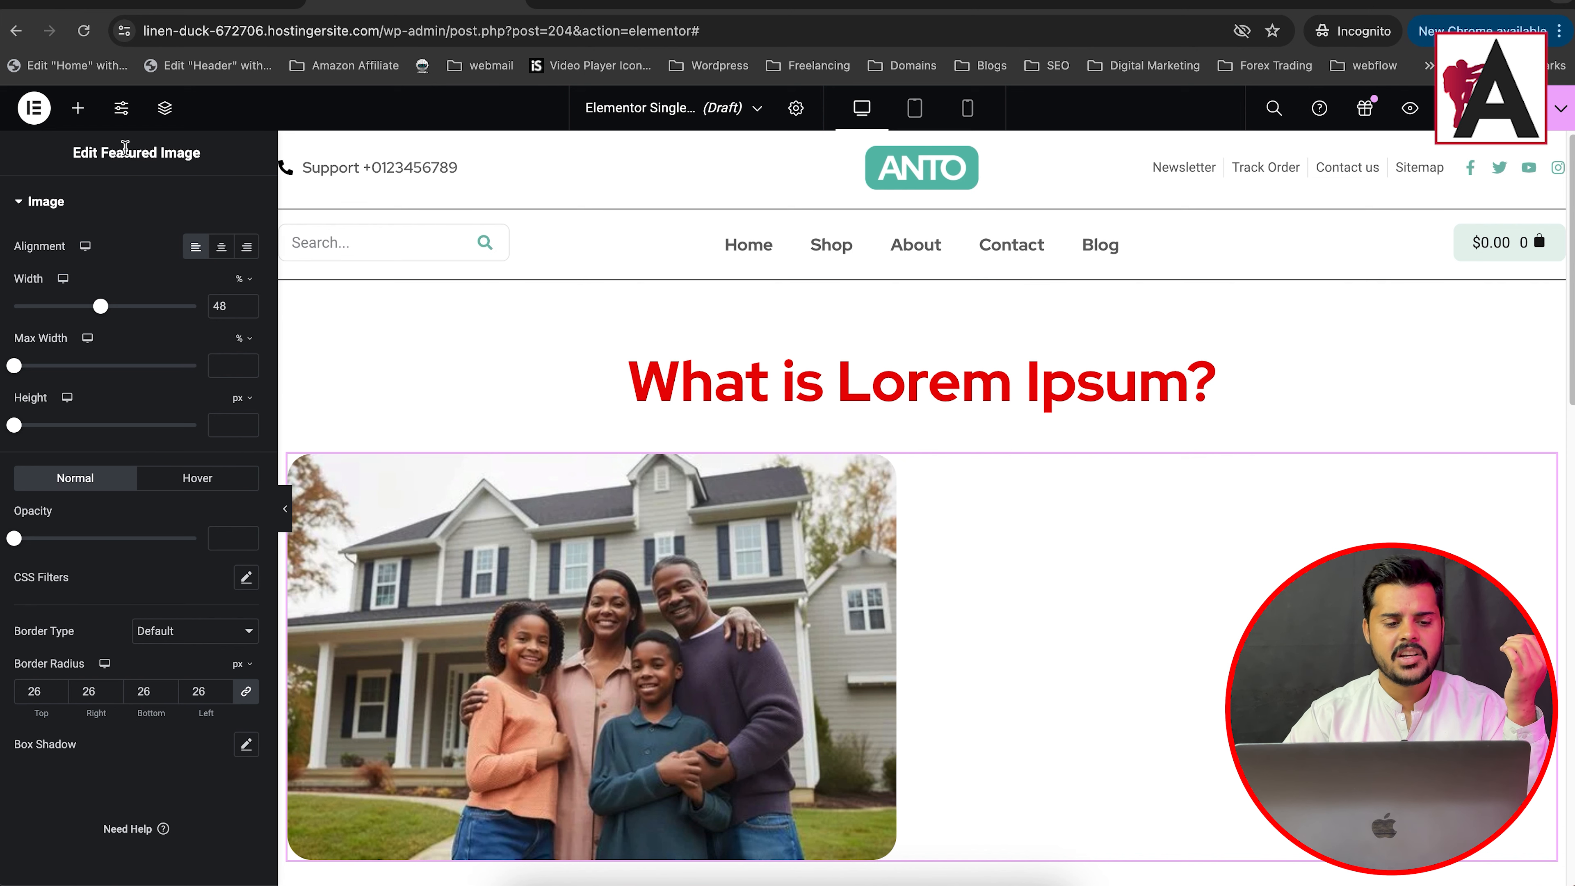
scroll(154, 187, up, 2)
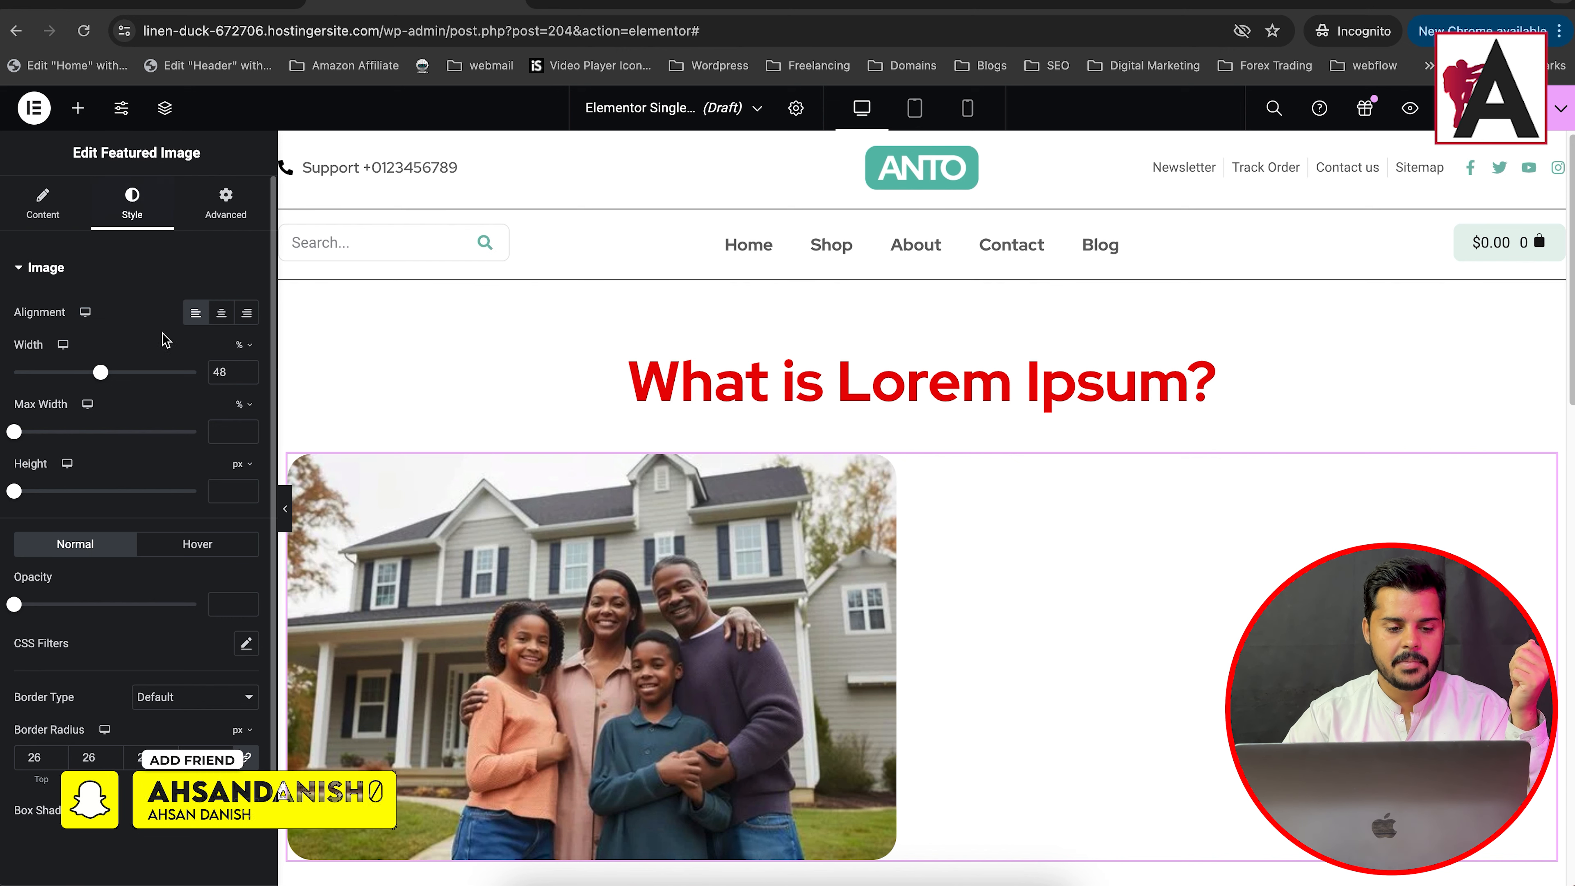
click(222, 314)
Place a Post Content widget below the featured image in the same container.
click(77, 108)
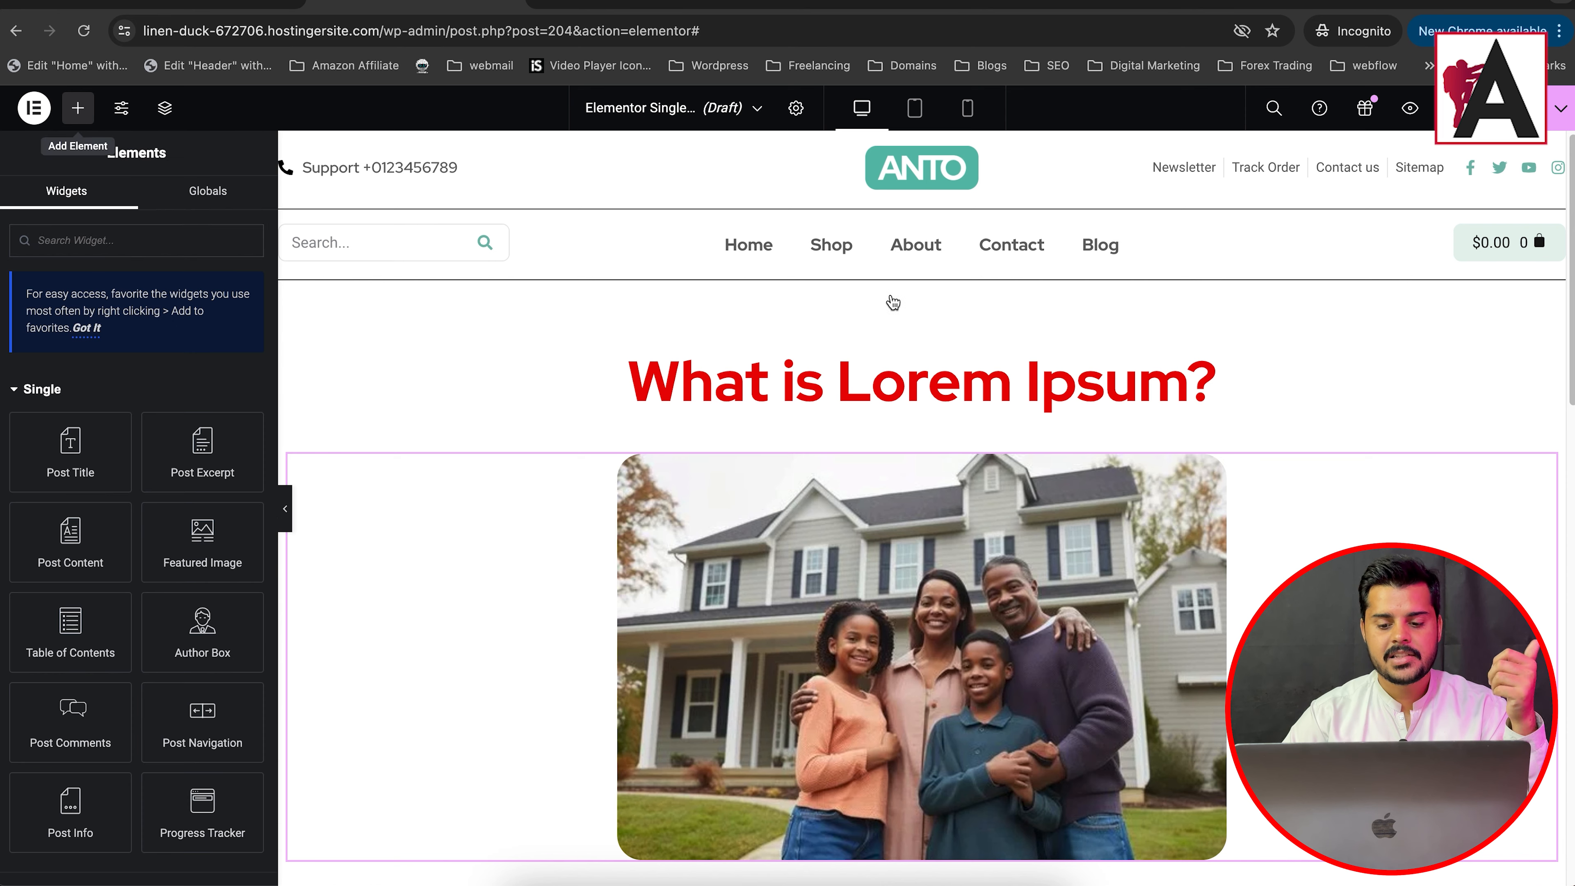
scroll(74, 528, down, 1)
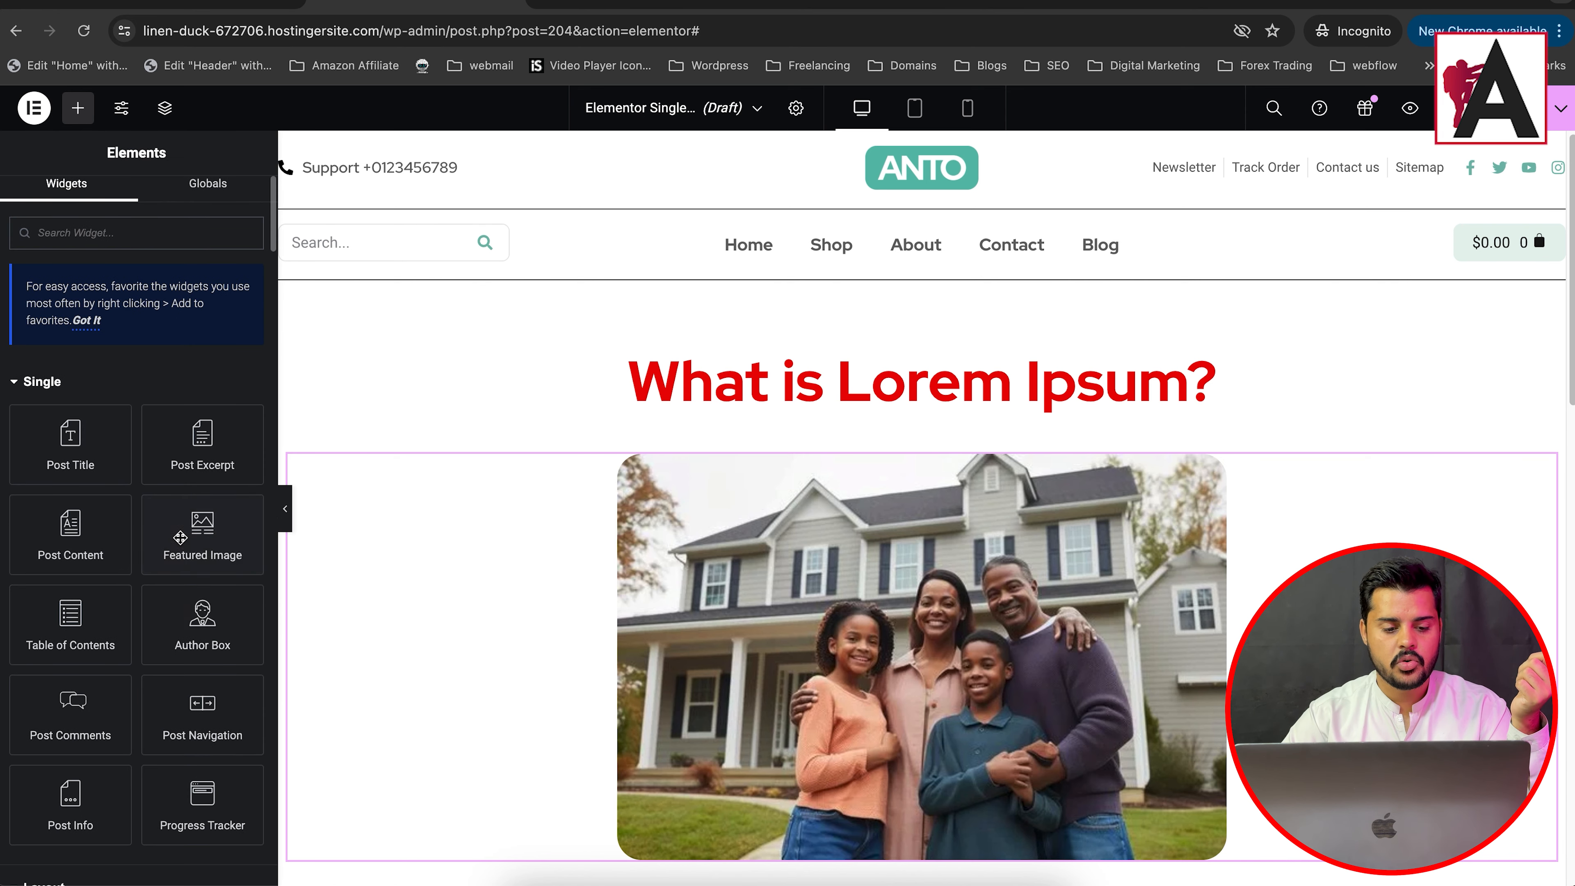
drag(117, 537, 780, 568)
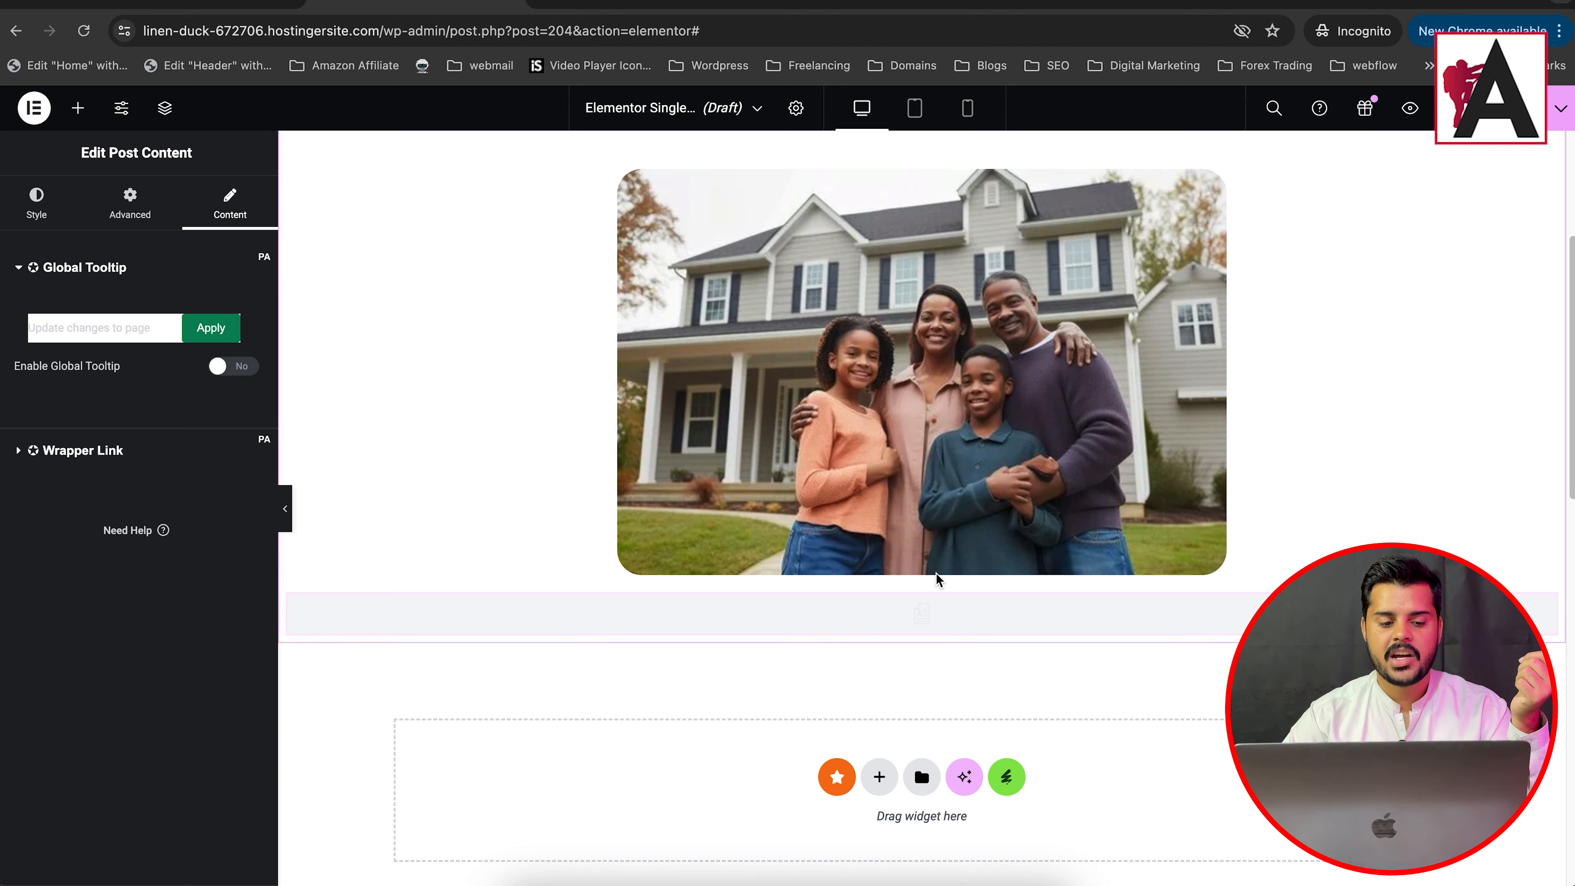
Try center alignment on the Post Content widget below the featured image.
click(1487, 108)
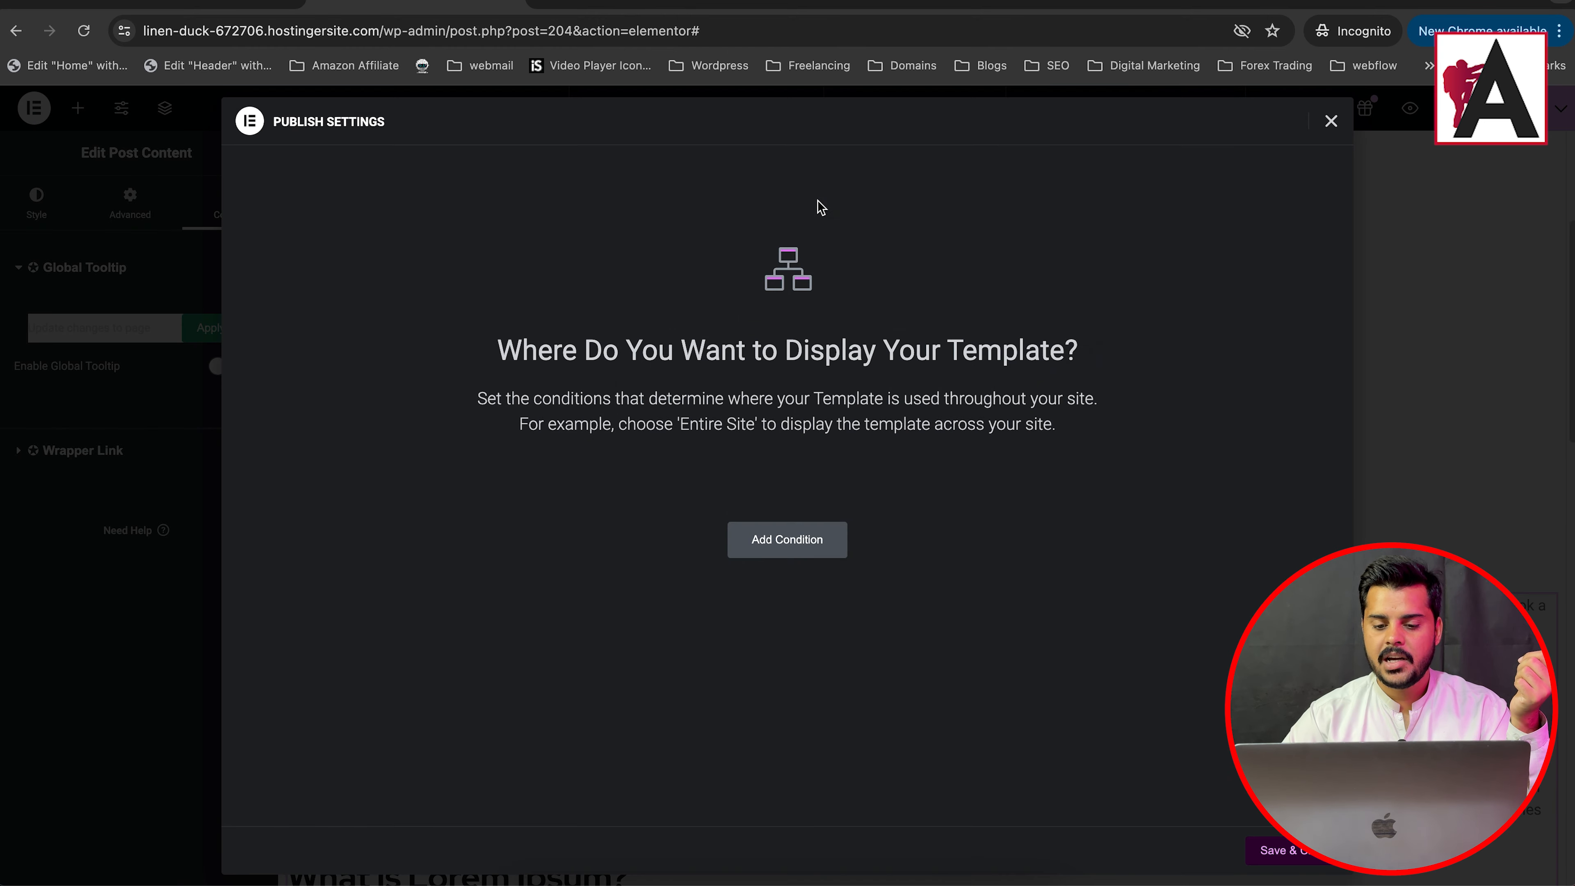
click(1333, 121)
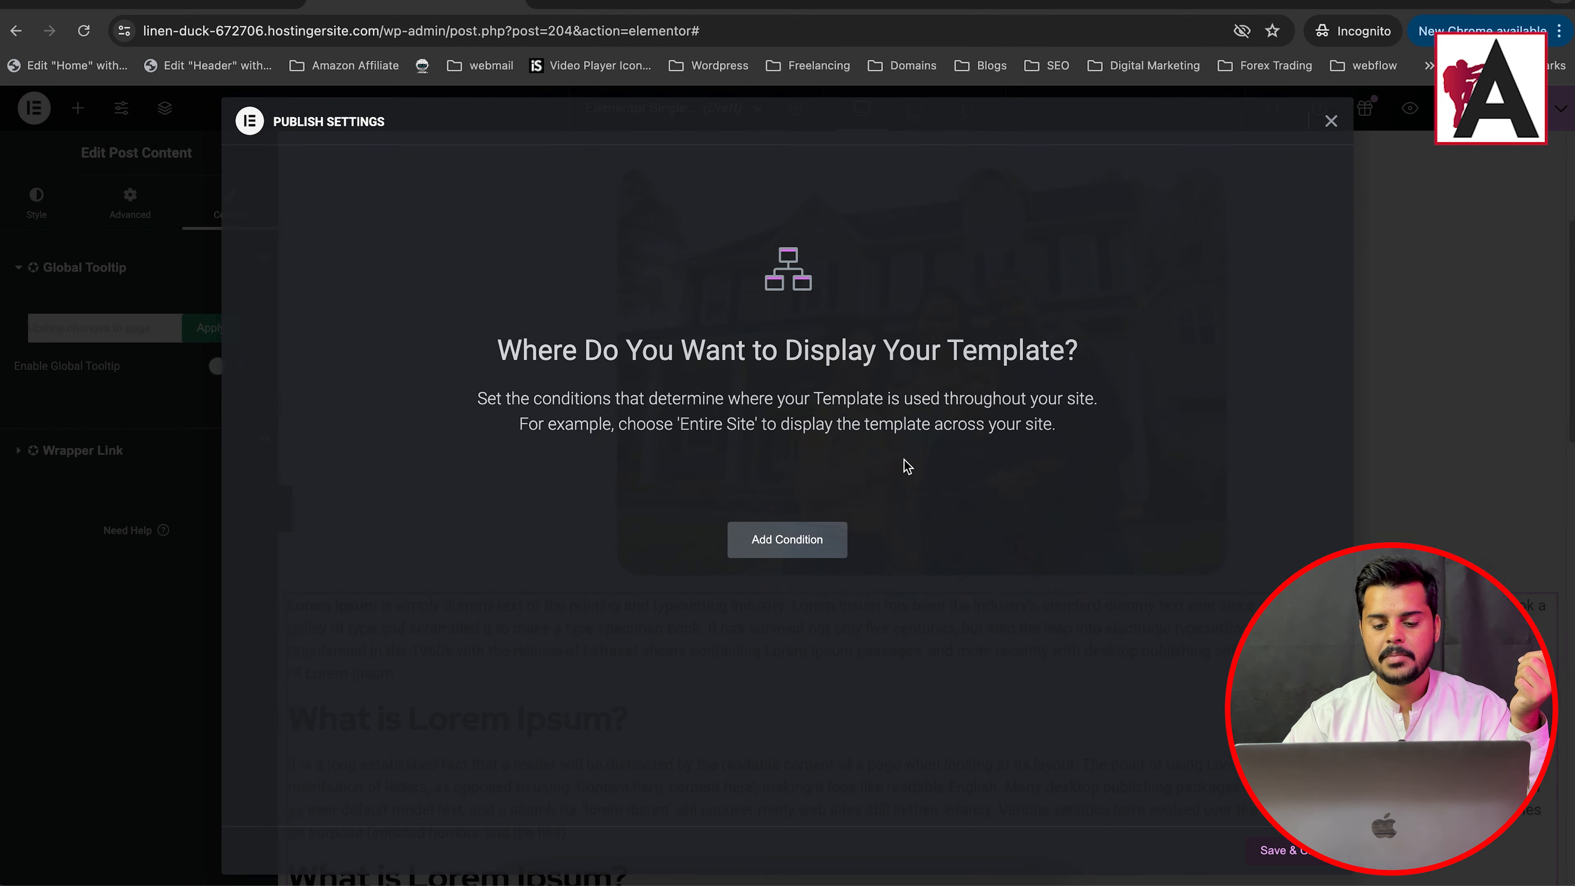
scroll(738, 602, down, 4)
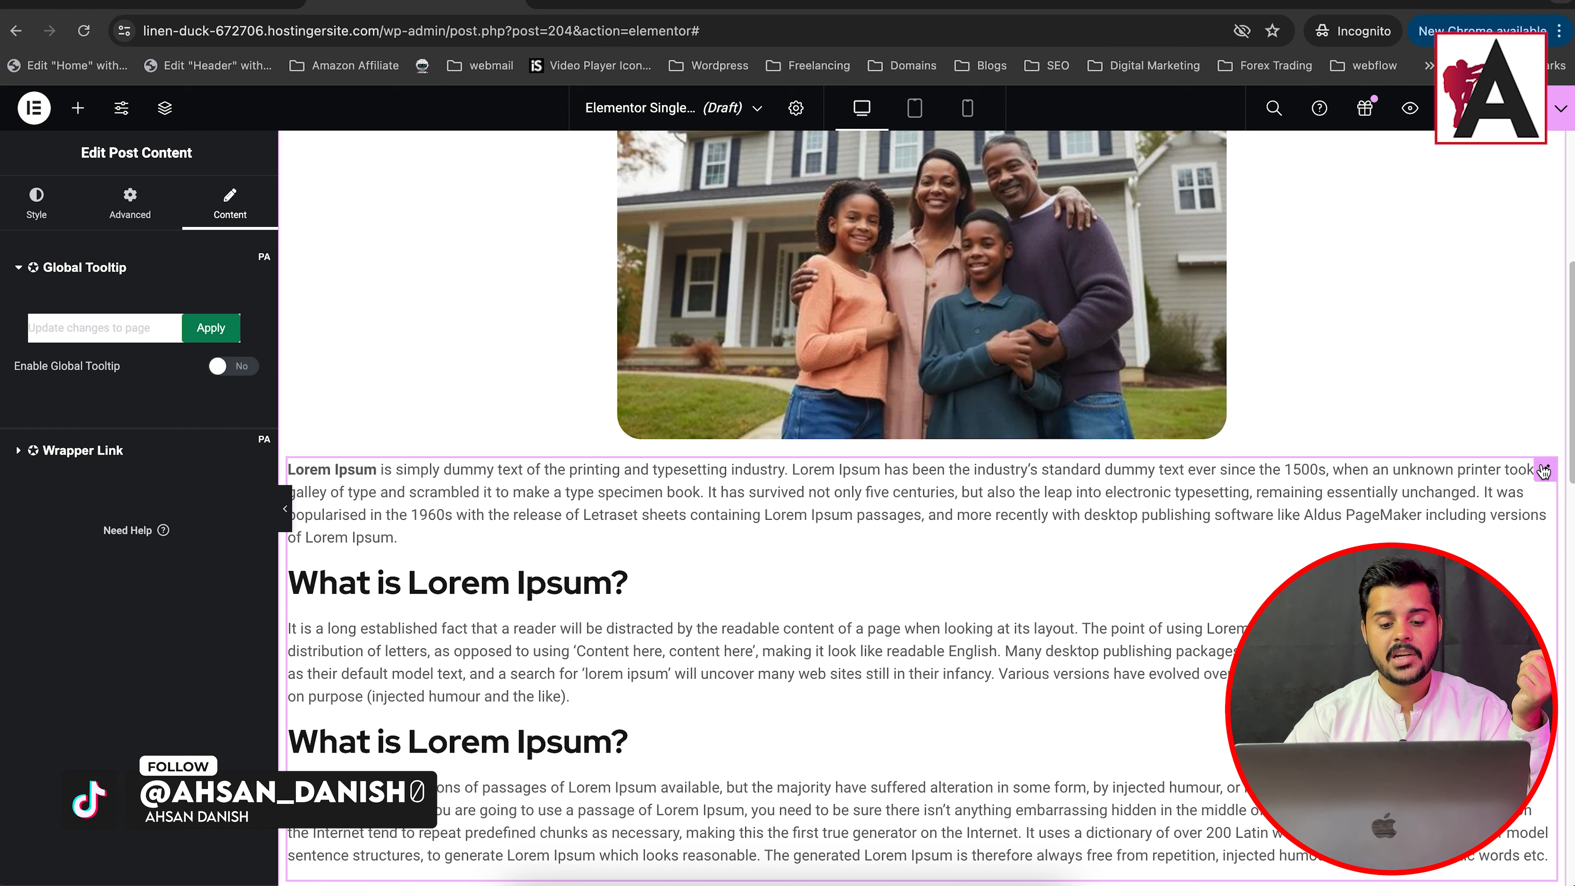
click(127, 223)
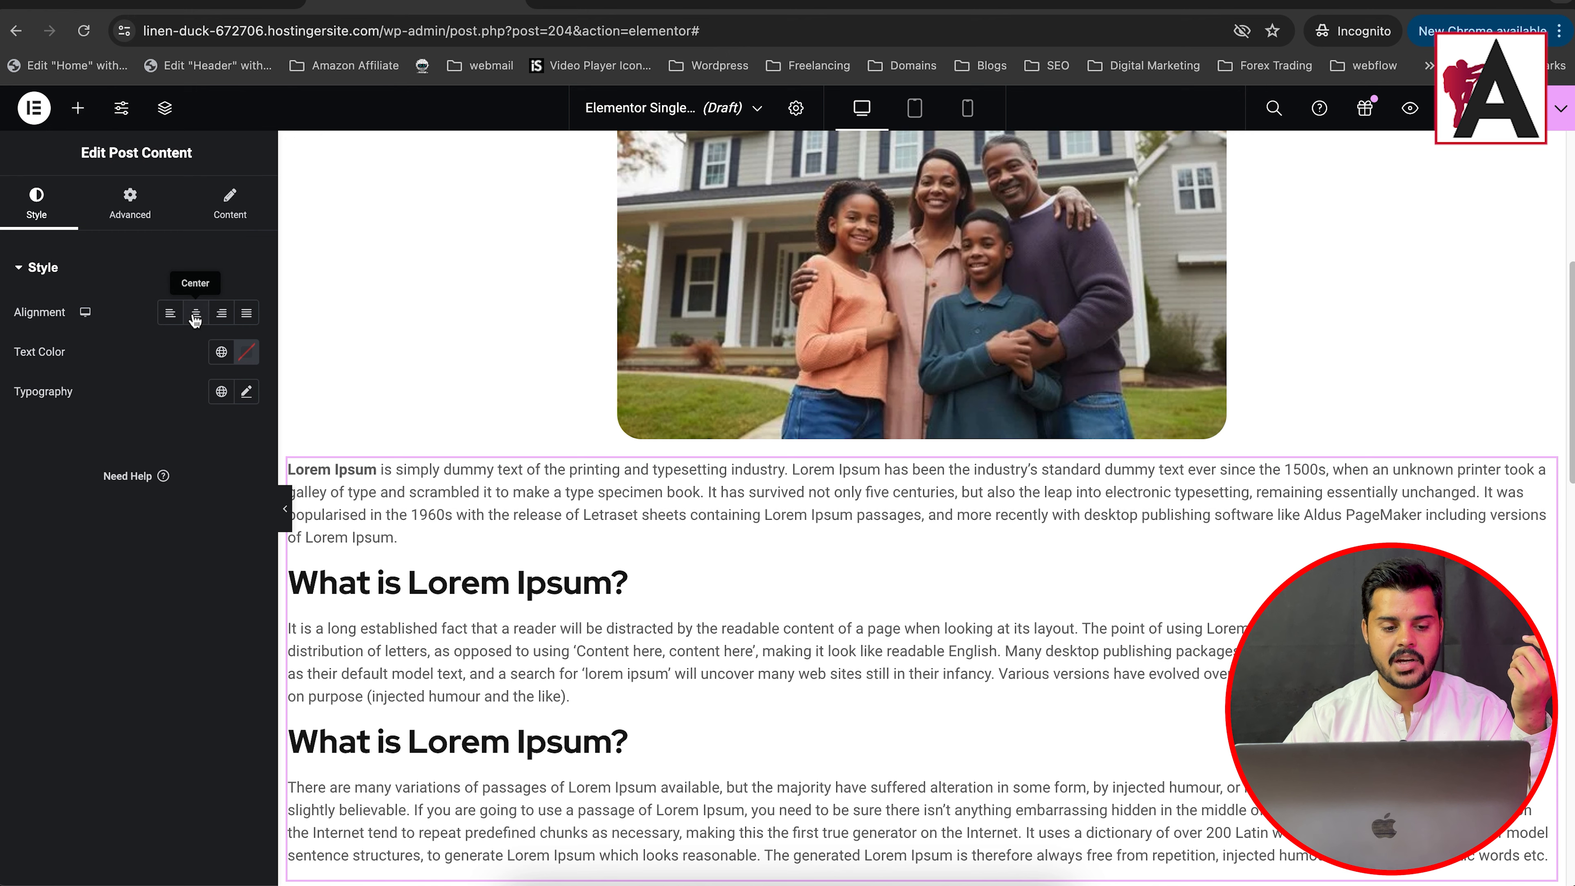
click(196, 314)
click(196, 316)
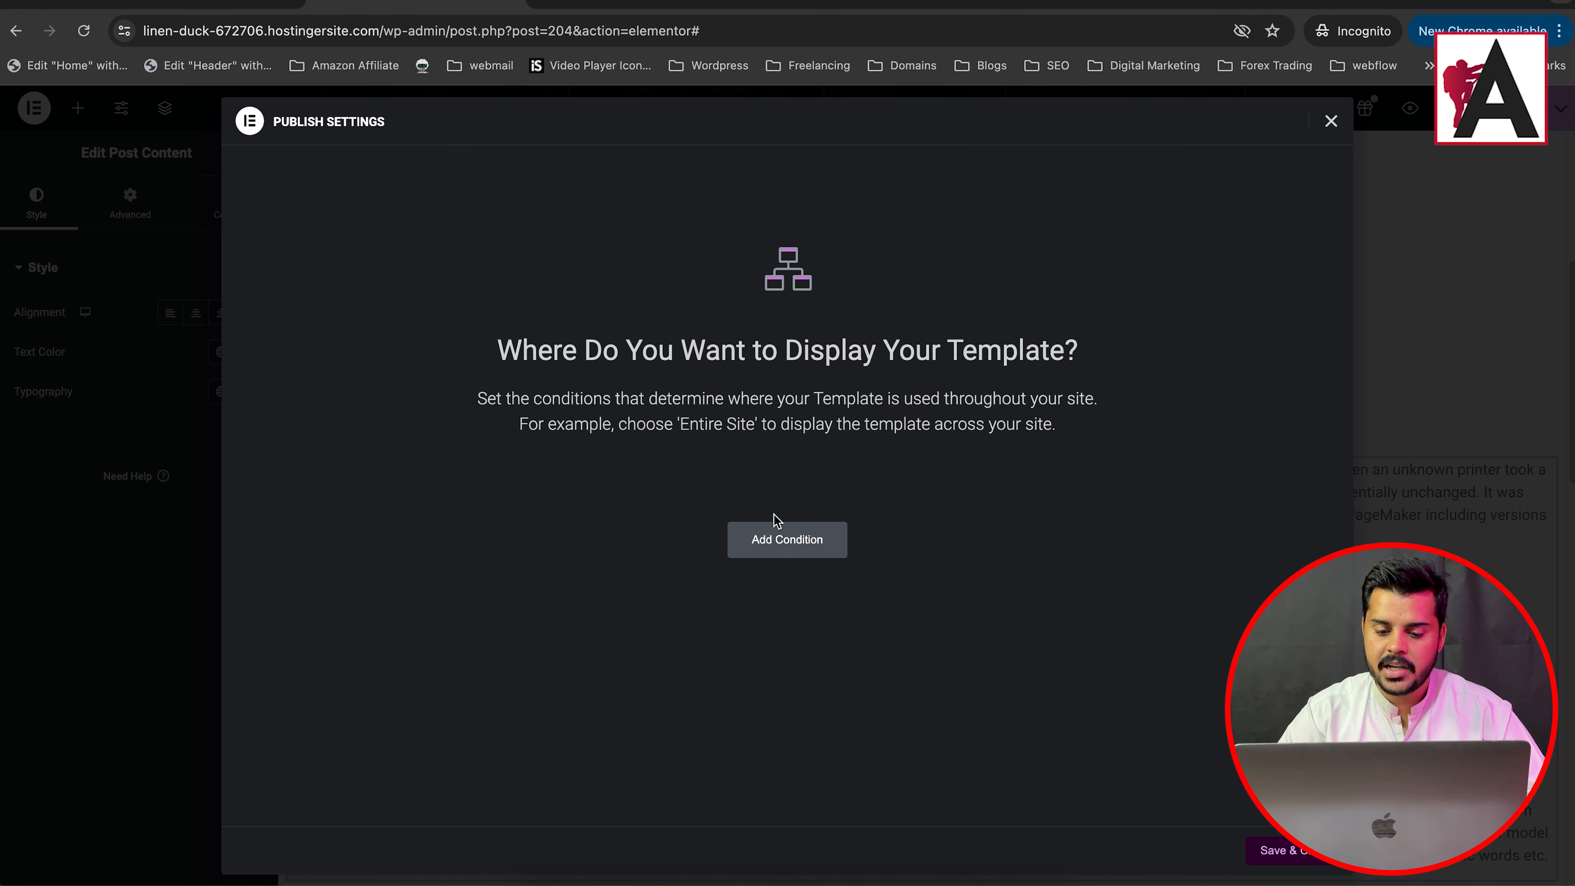
Publish the template with a display condition that includes all Posts.
click(788, 538)
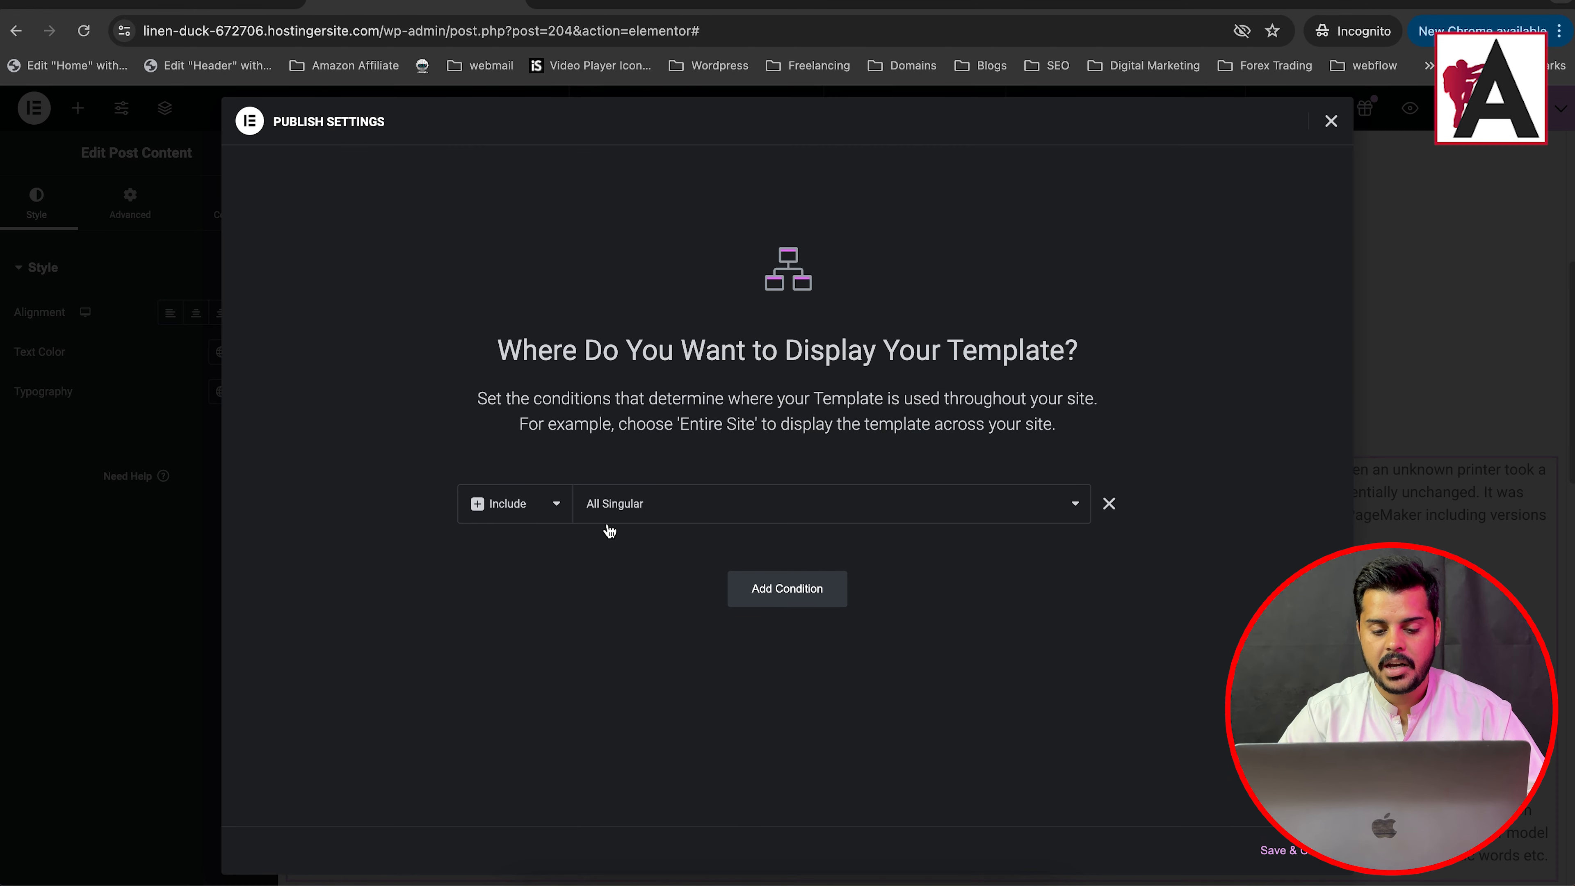
click(657, 509)
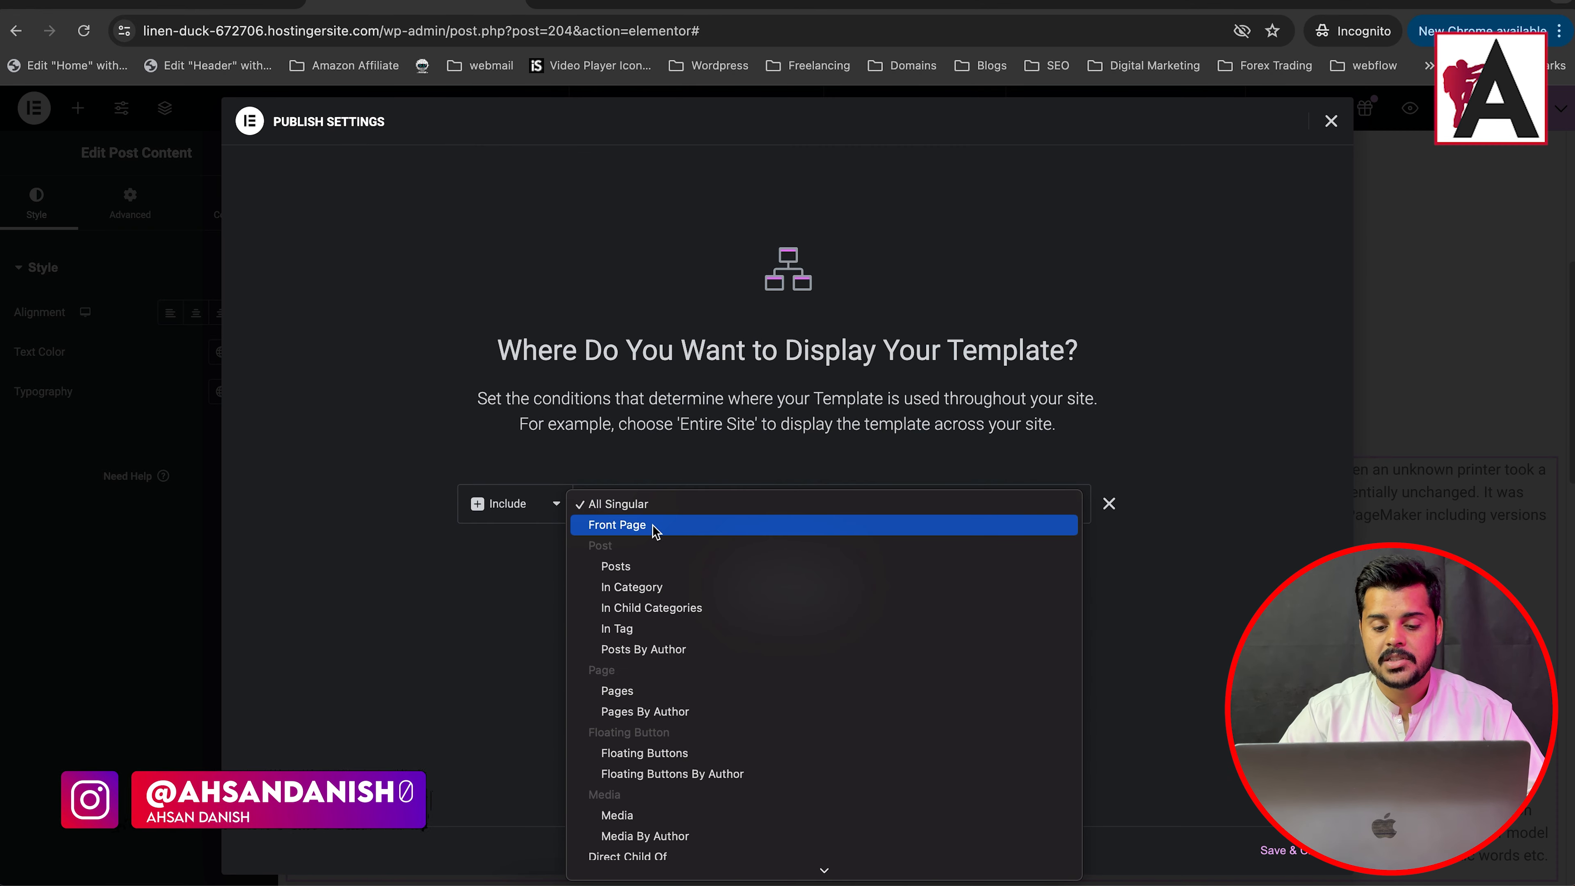
click(625, 568)
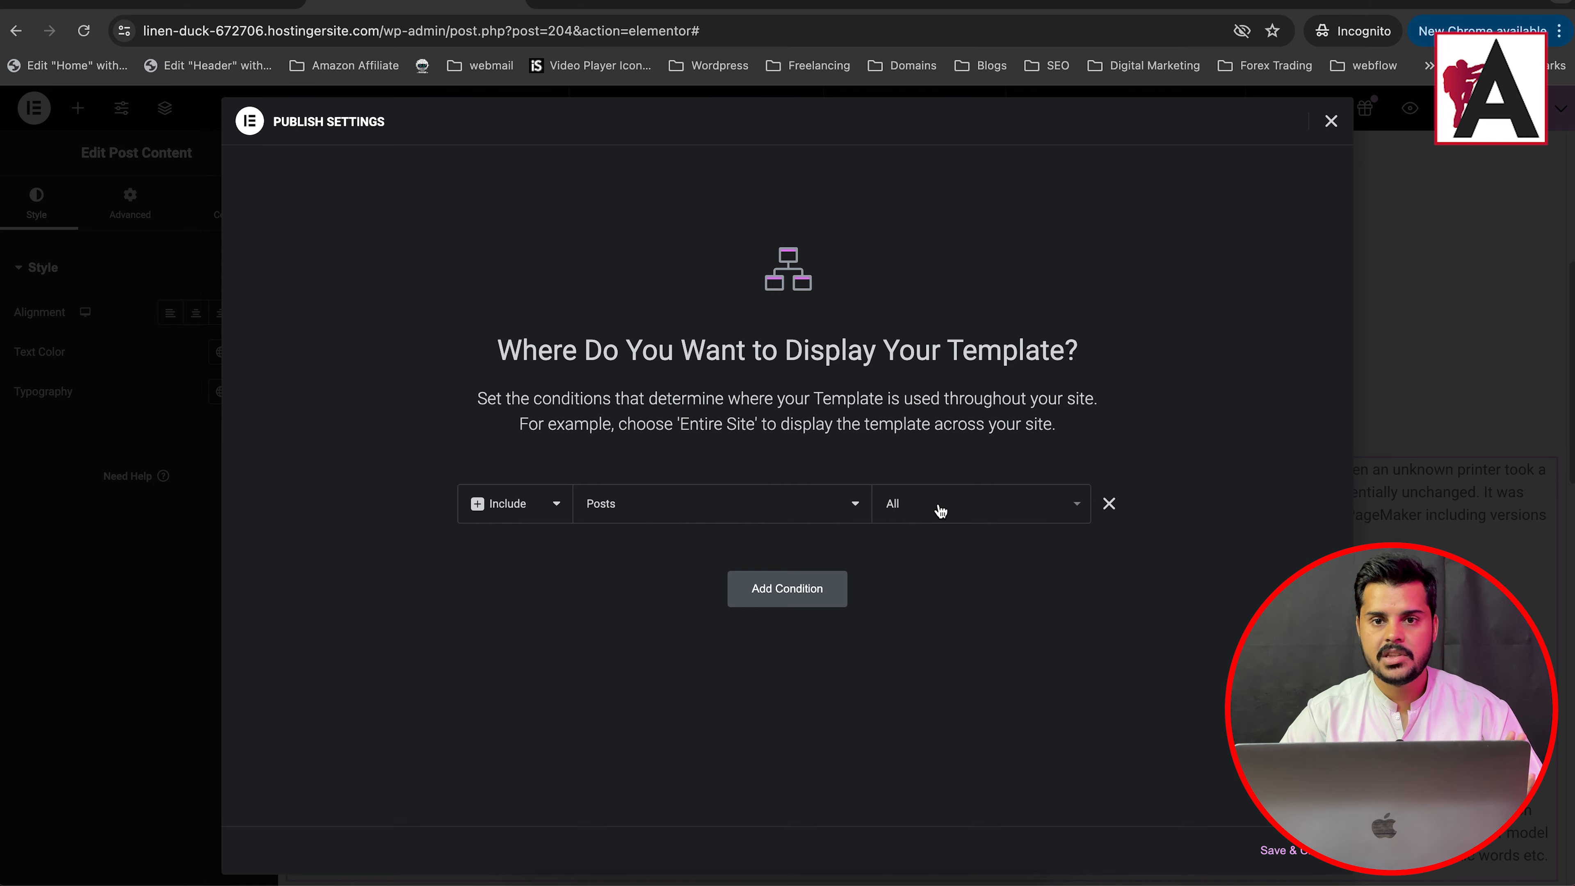
click(1308, 860)
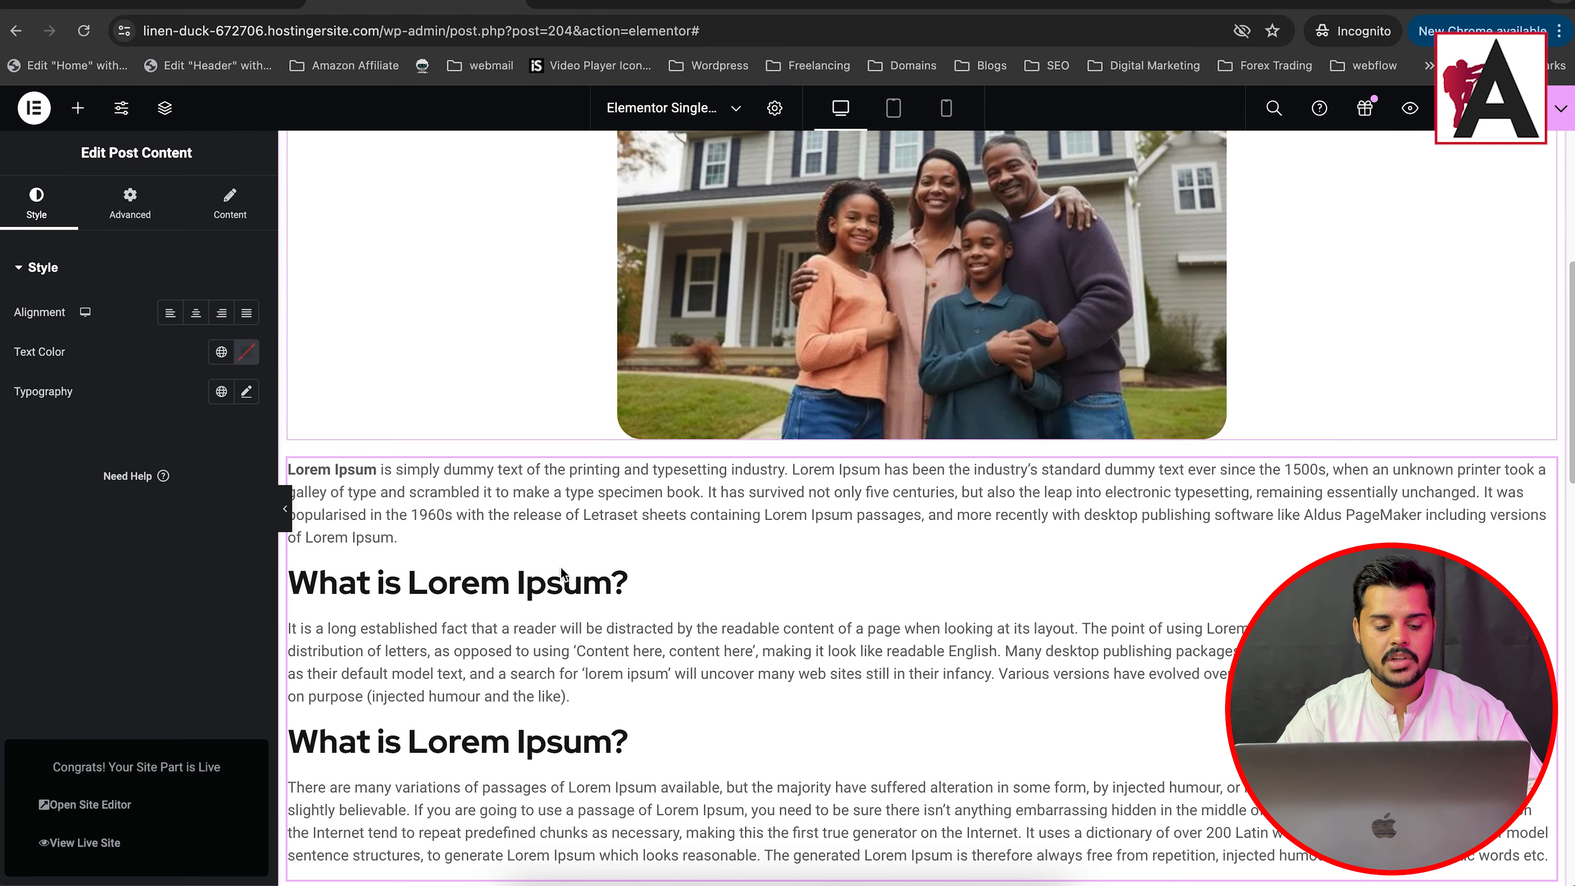
Reload the live "What is Lorem Ipsum?" post and check its title, featured image and content layout.
click(670, 5)
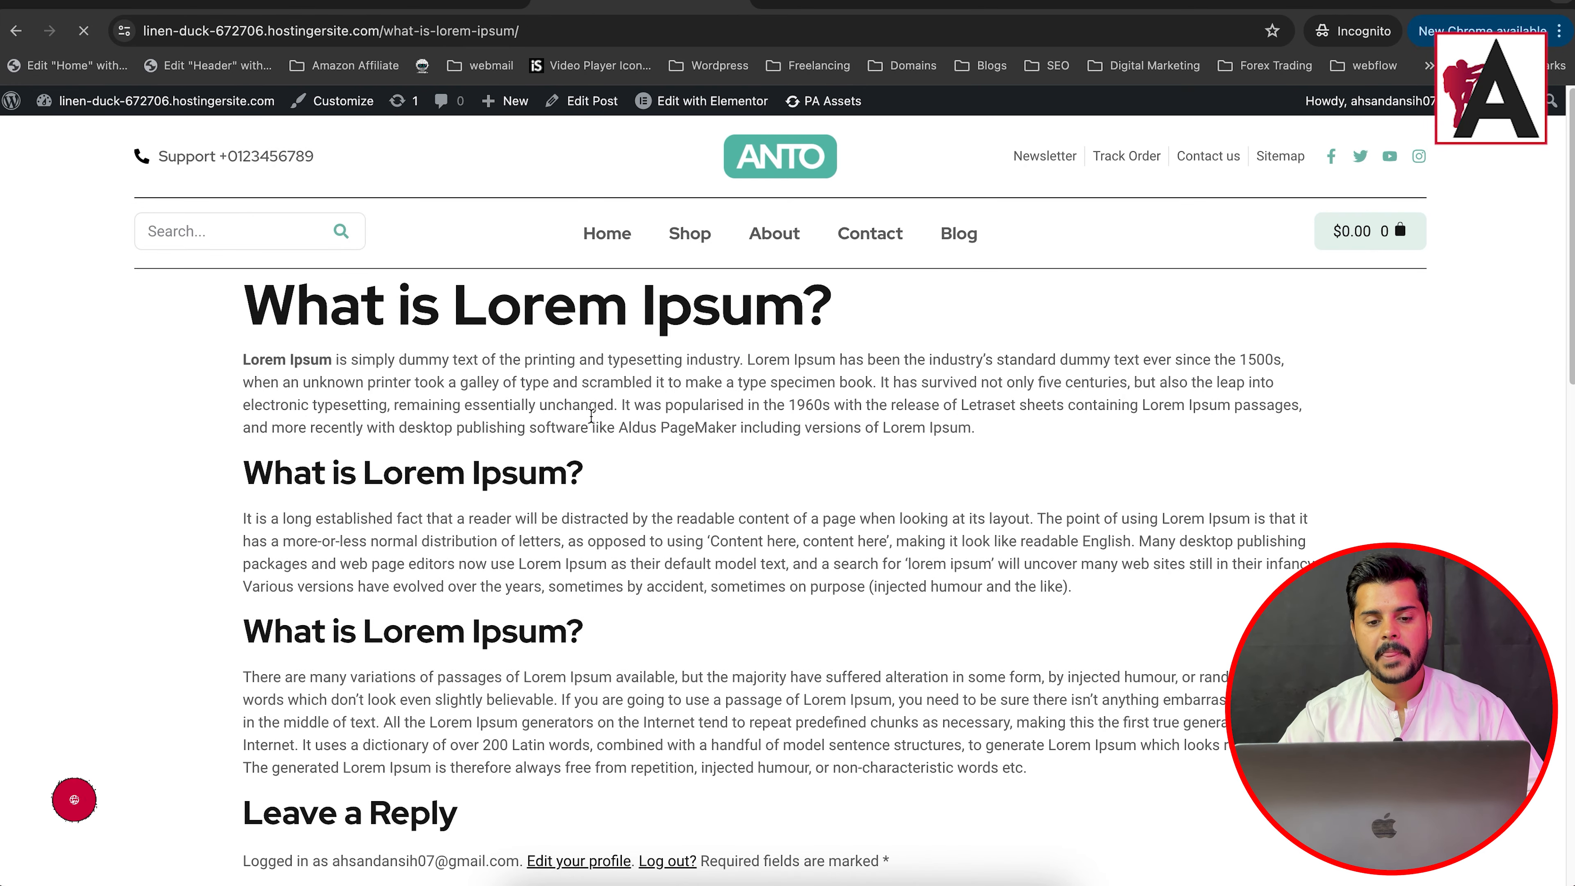
scroll(880, 395, down, 10)
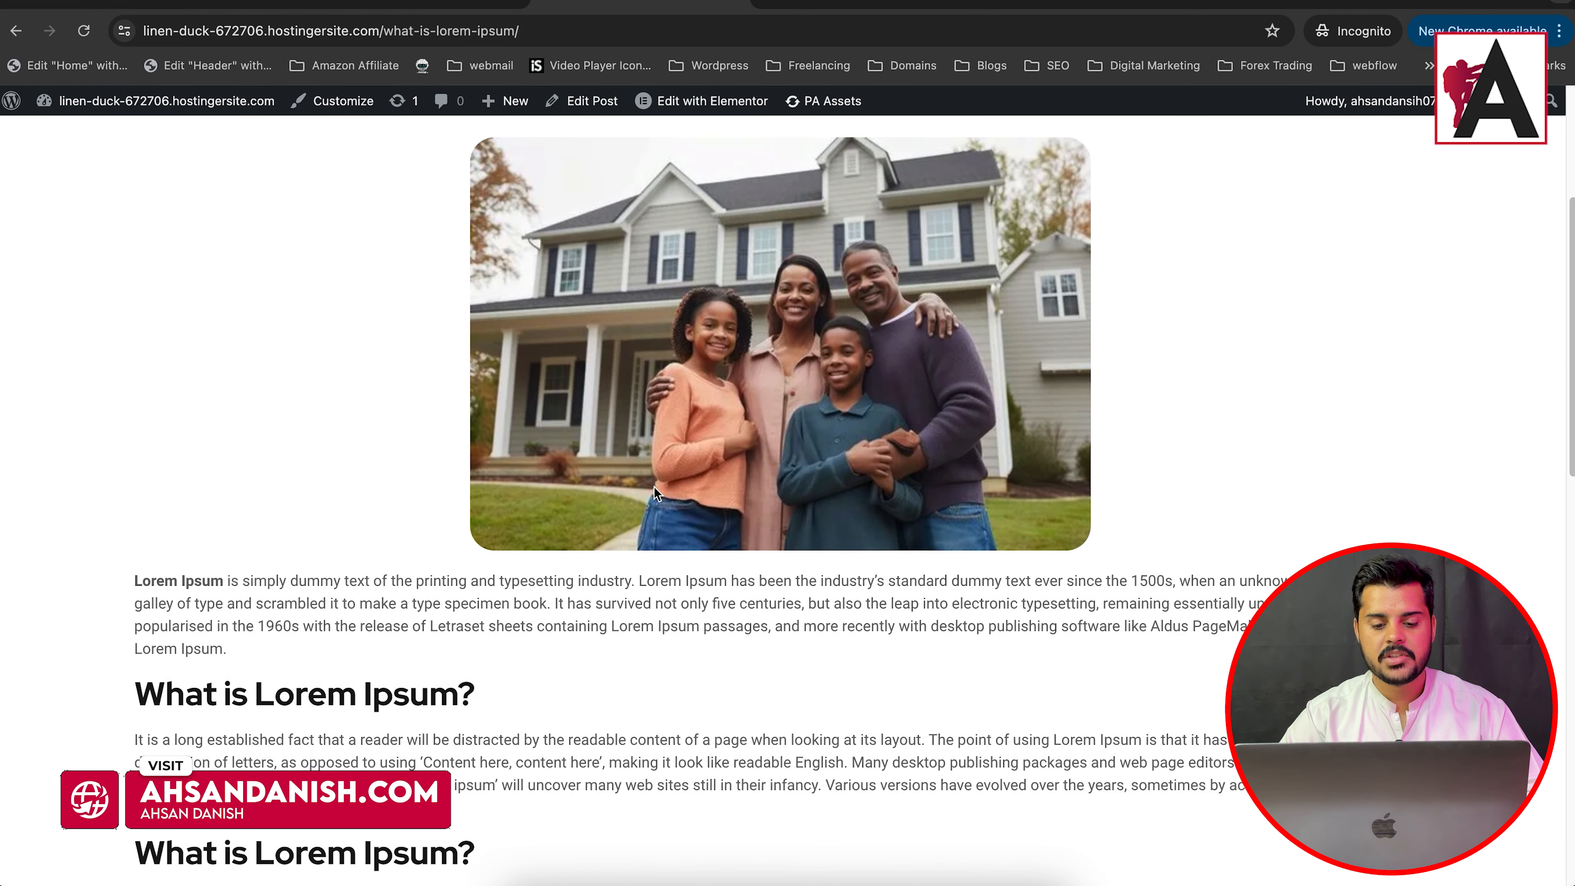
scroll(894, 480, up, 10)
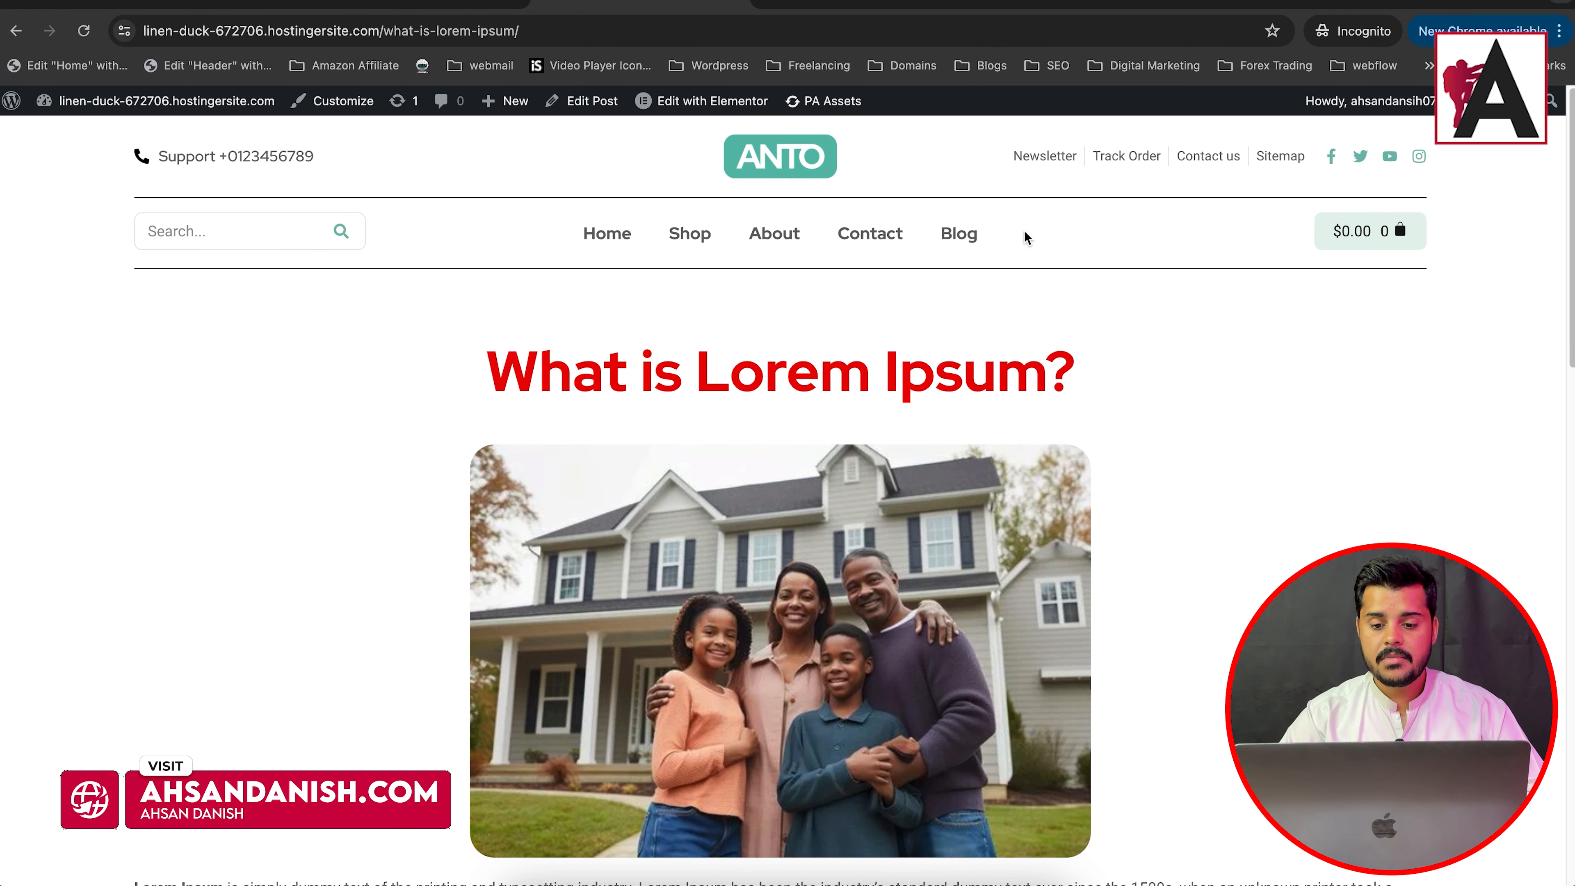
Open the "Hello world!" post from the live Blog page and examine its title, featured image and content.
click(960, 235)
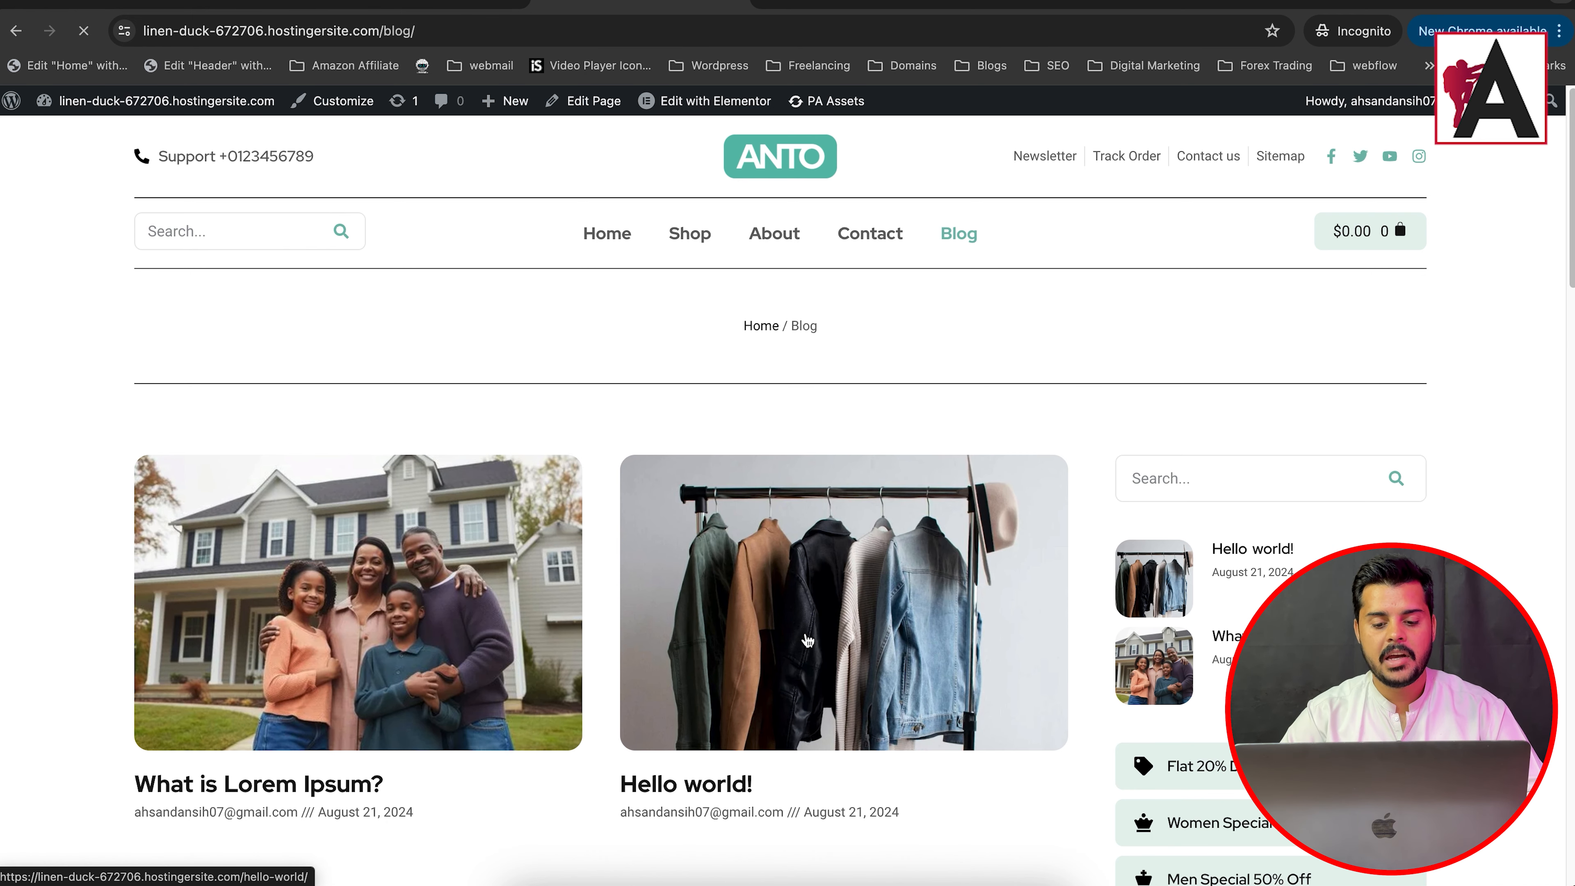
click(808, 640)
drag(581, 352, 932, 434)
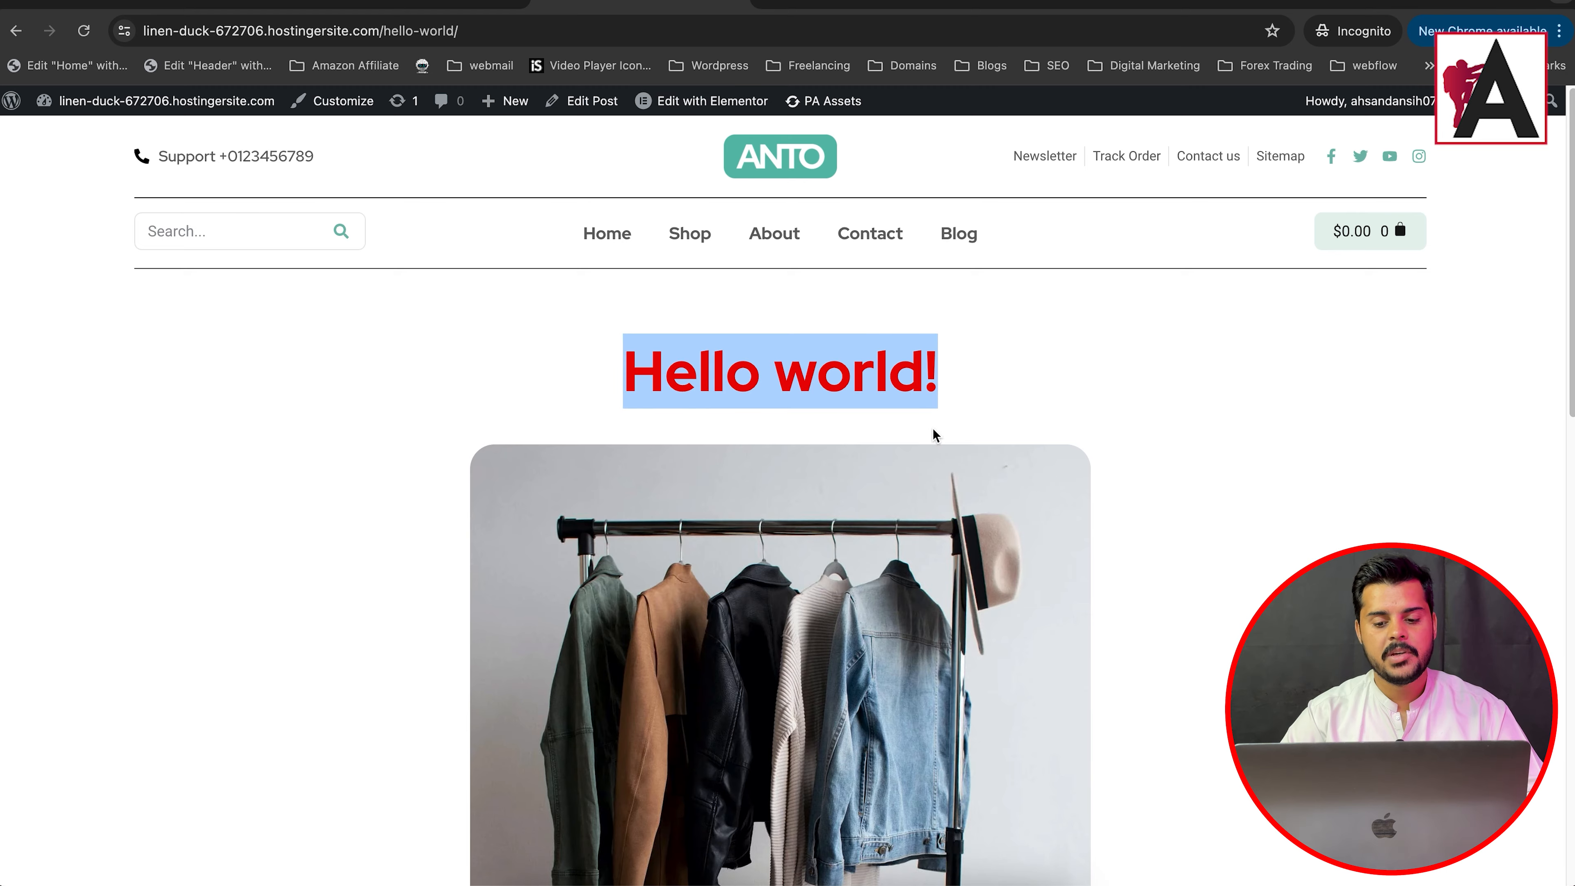
scroll(760, 326, down, 8)
drag(683, 297, 462, 297)
scroll(746, 288, up, 10)
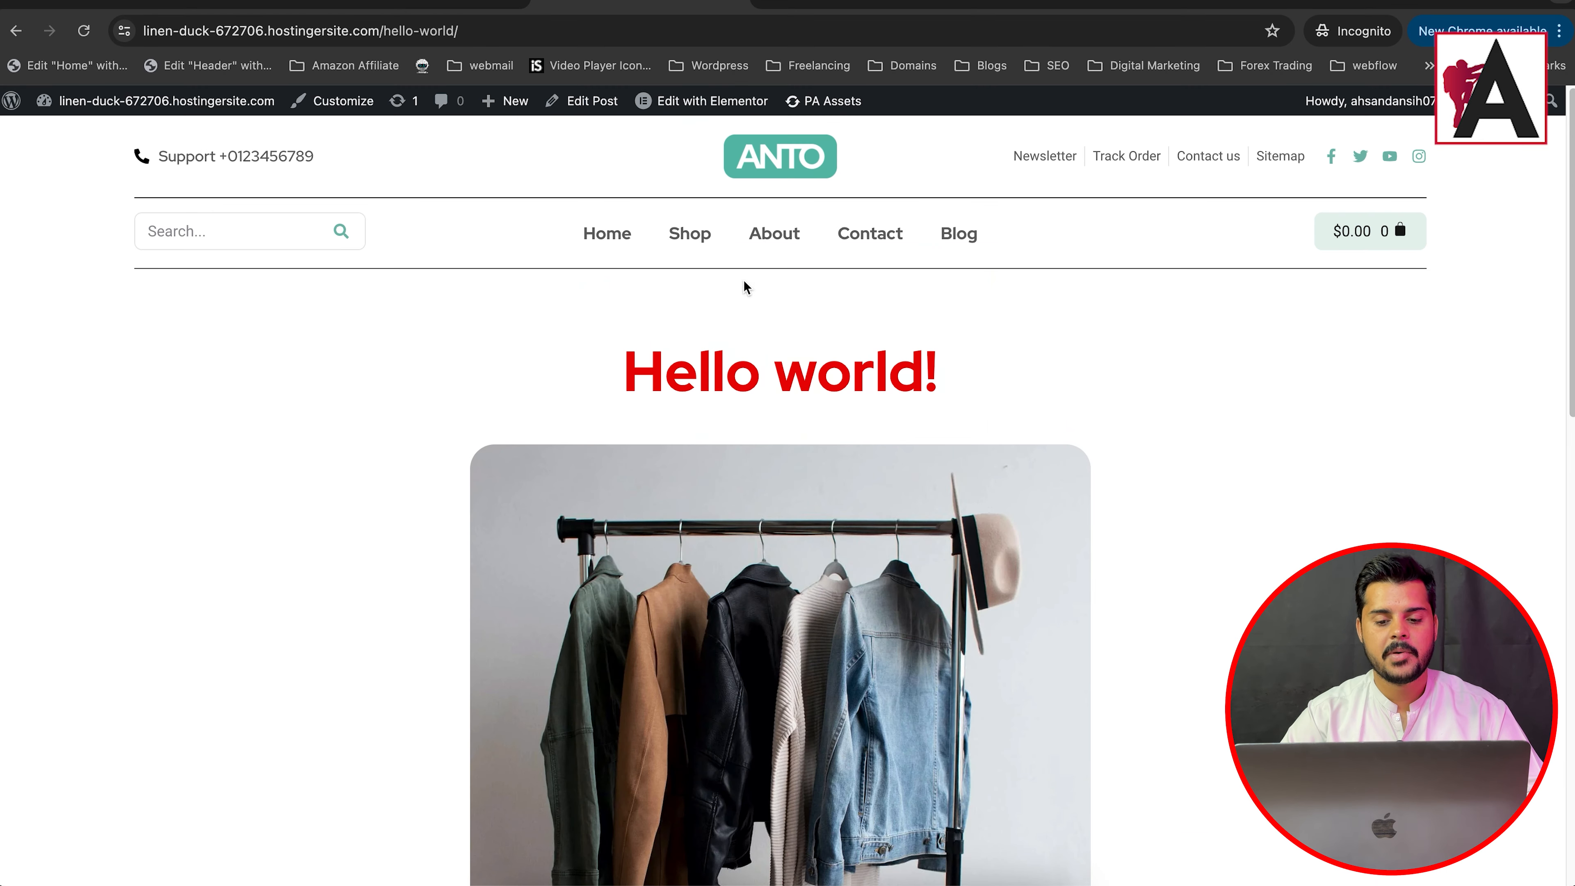
drag(752, 363, 776, 365)
scroll(661, 268, down, 6)
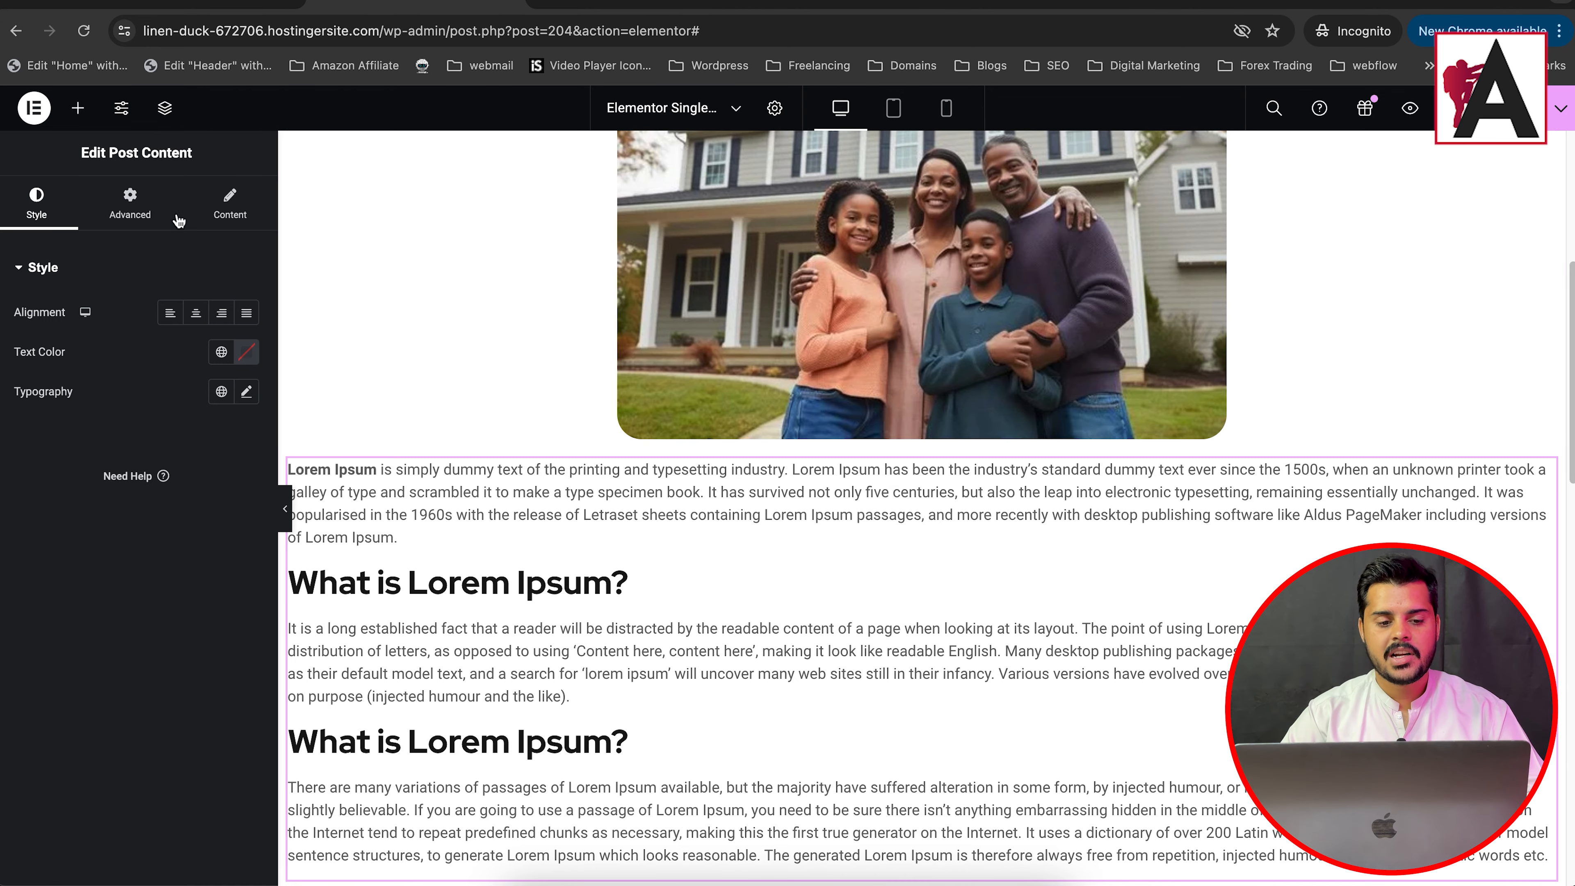
Return to the template editor and replace the whole existing container with the Anto-Single Post template from the installed template kit.
scroll(1203, 355, up, 7)
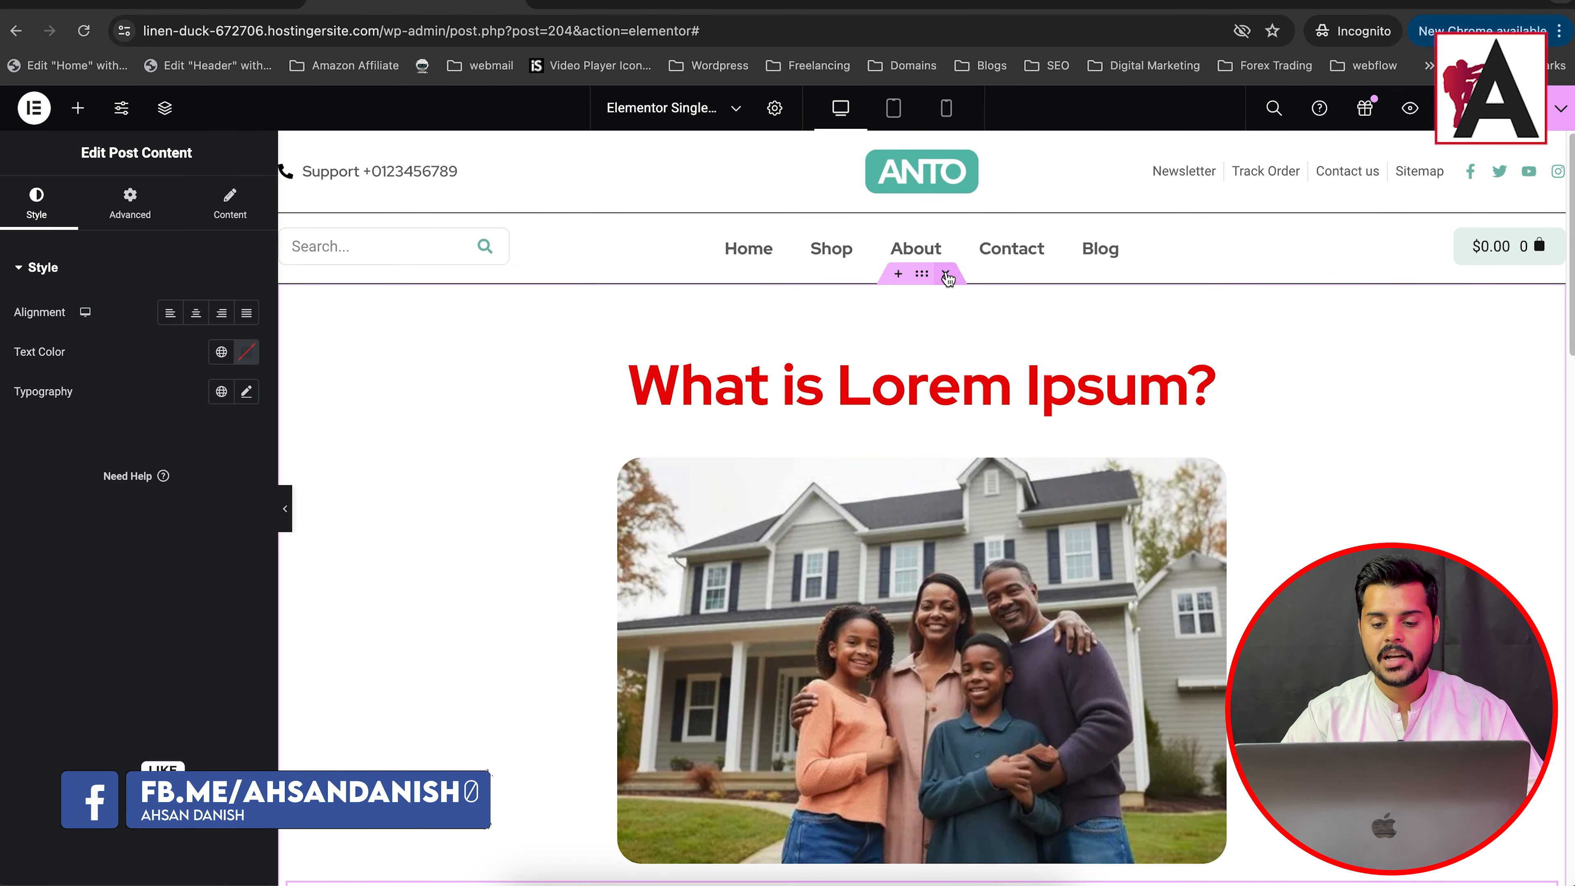
click(945, 270)
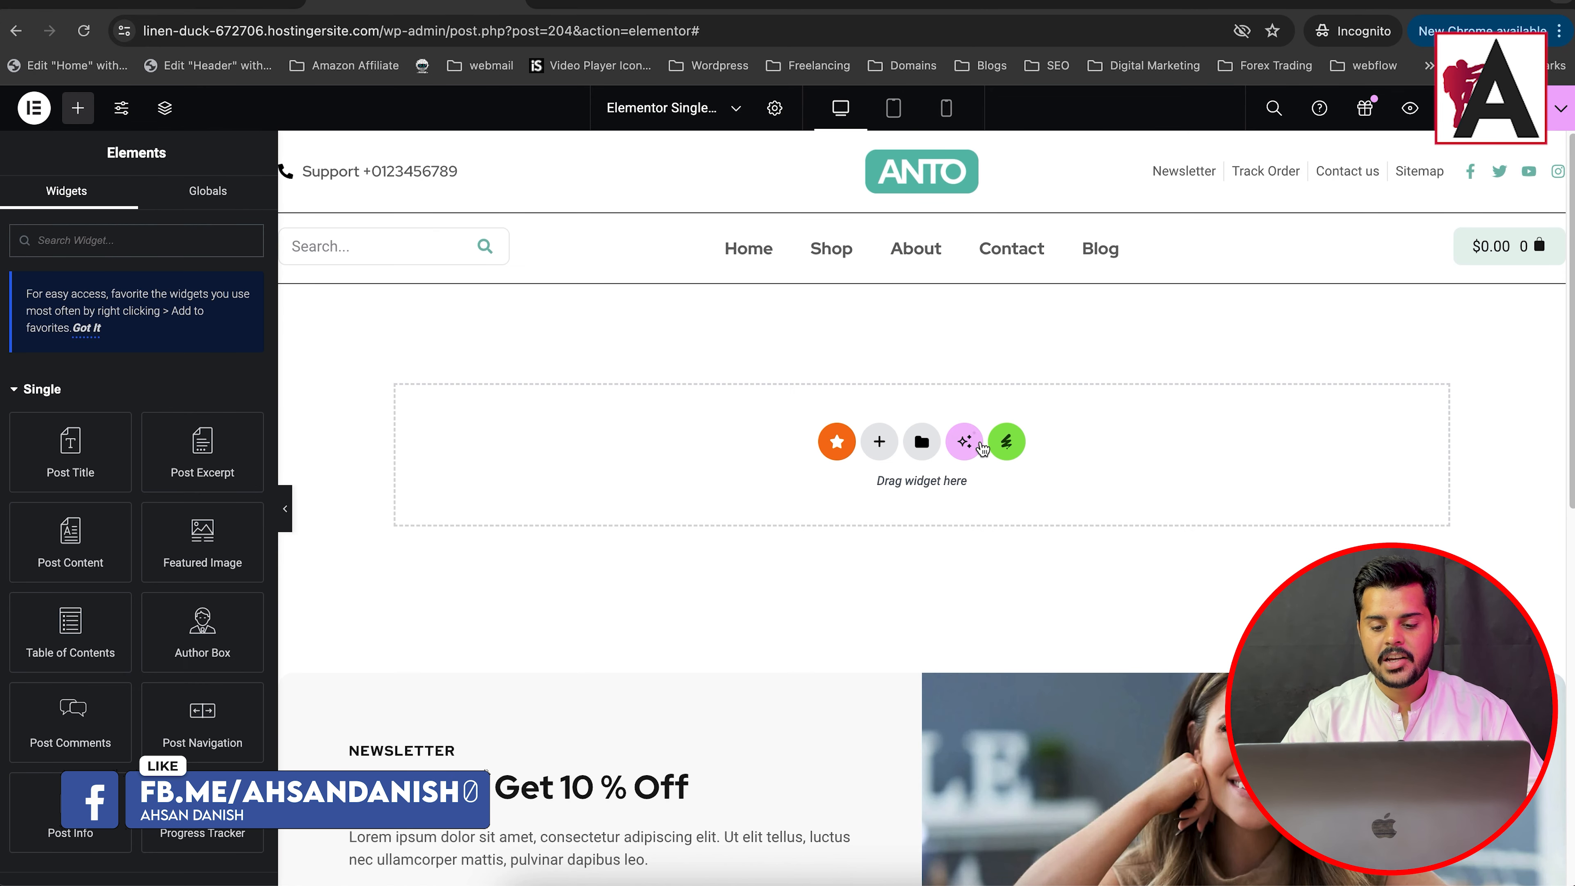
click(1010, 446)
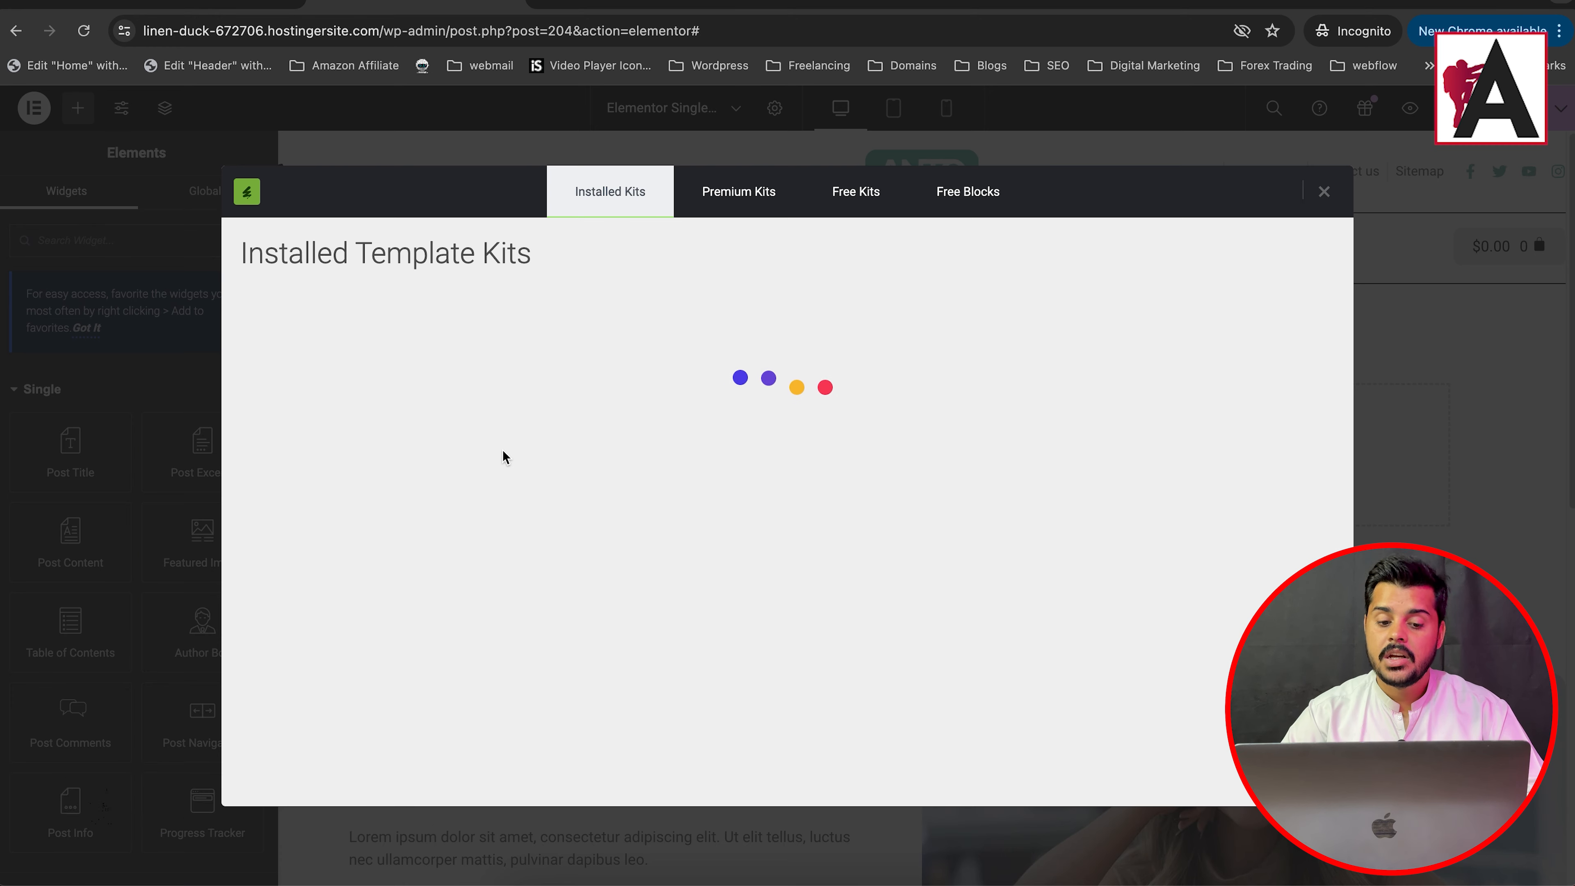
click(471, 447)
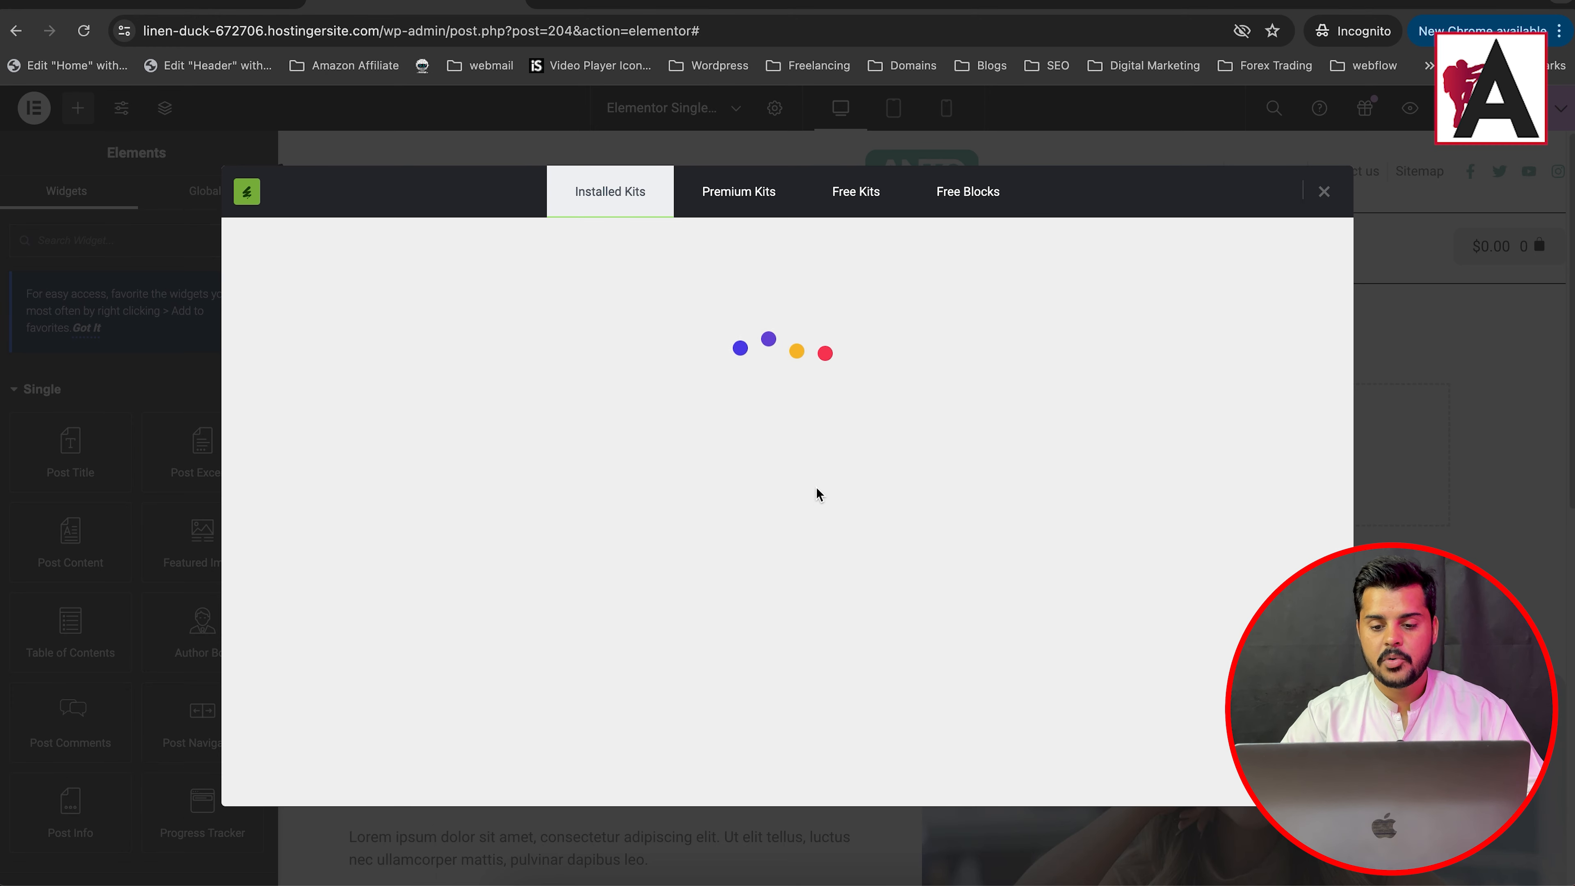
scroll(815, 487, down, 10)
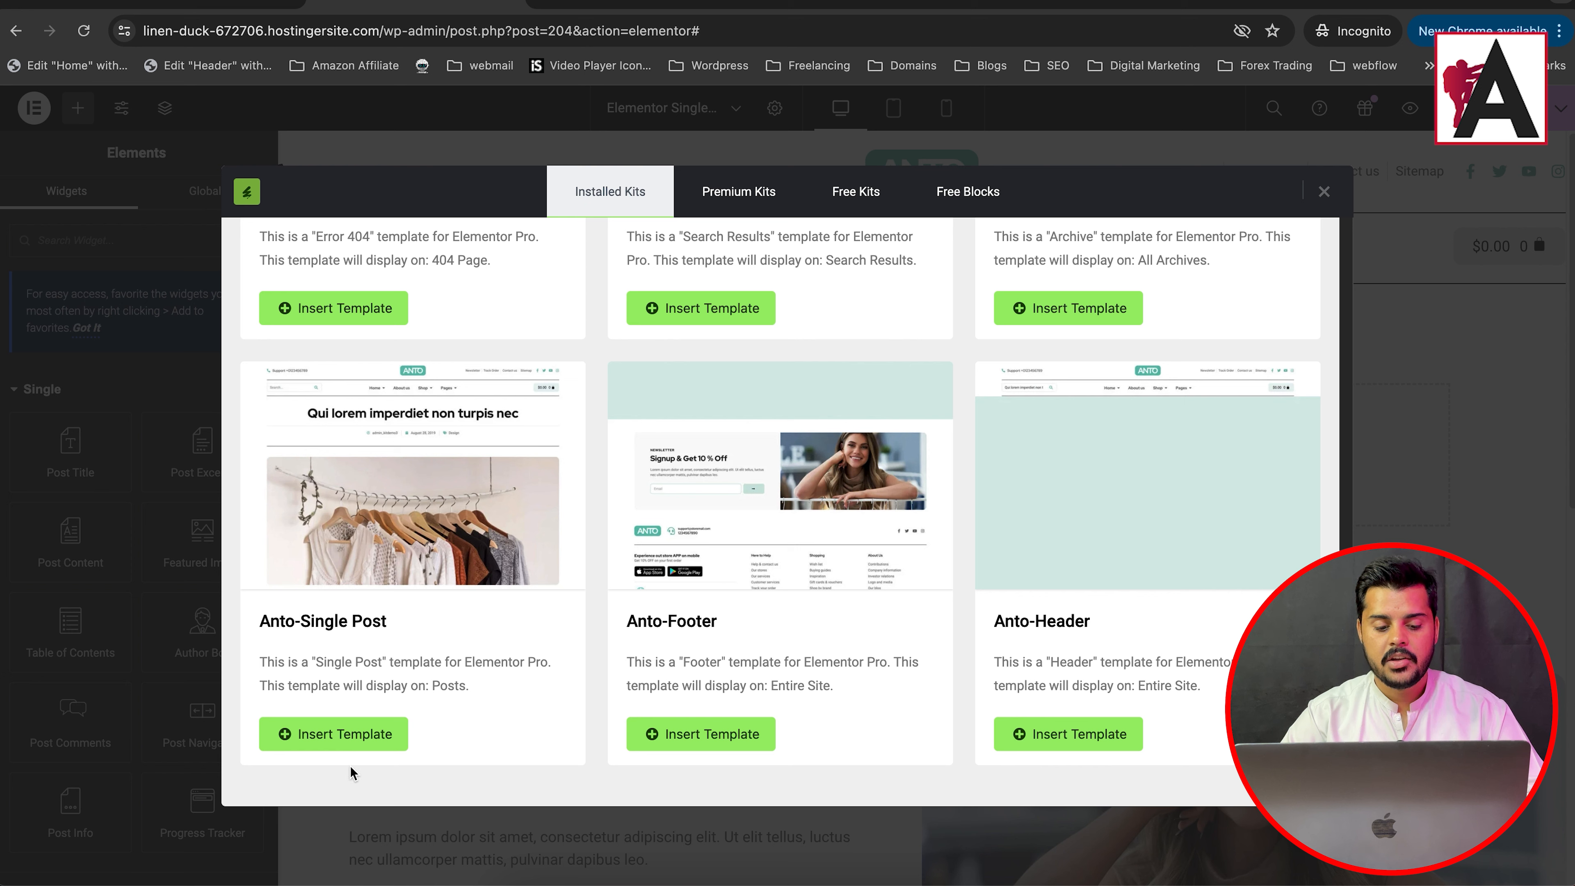
click(355, 745)
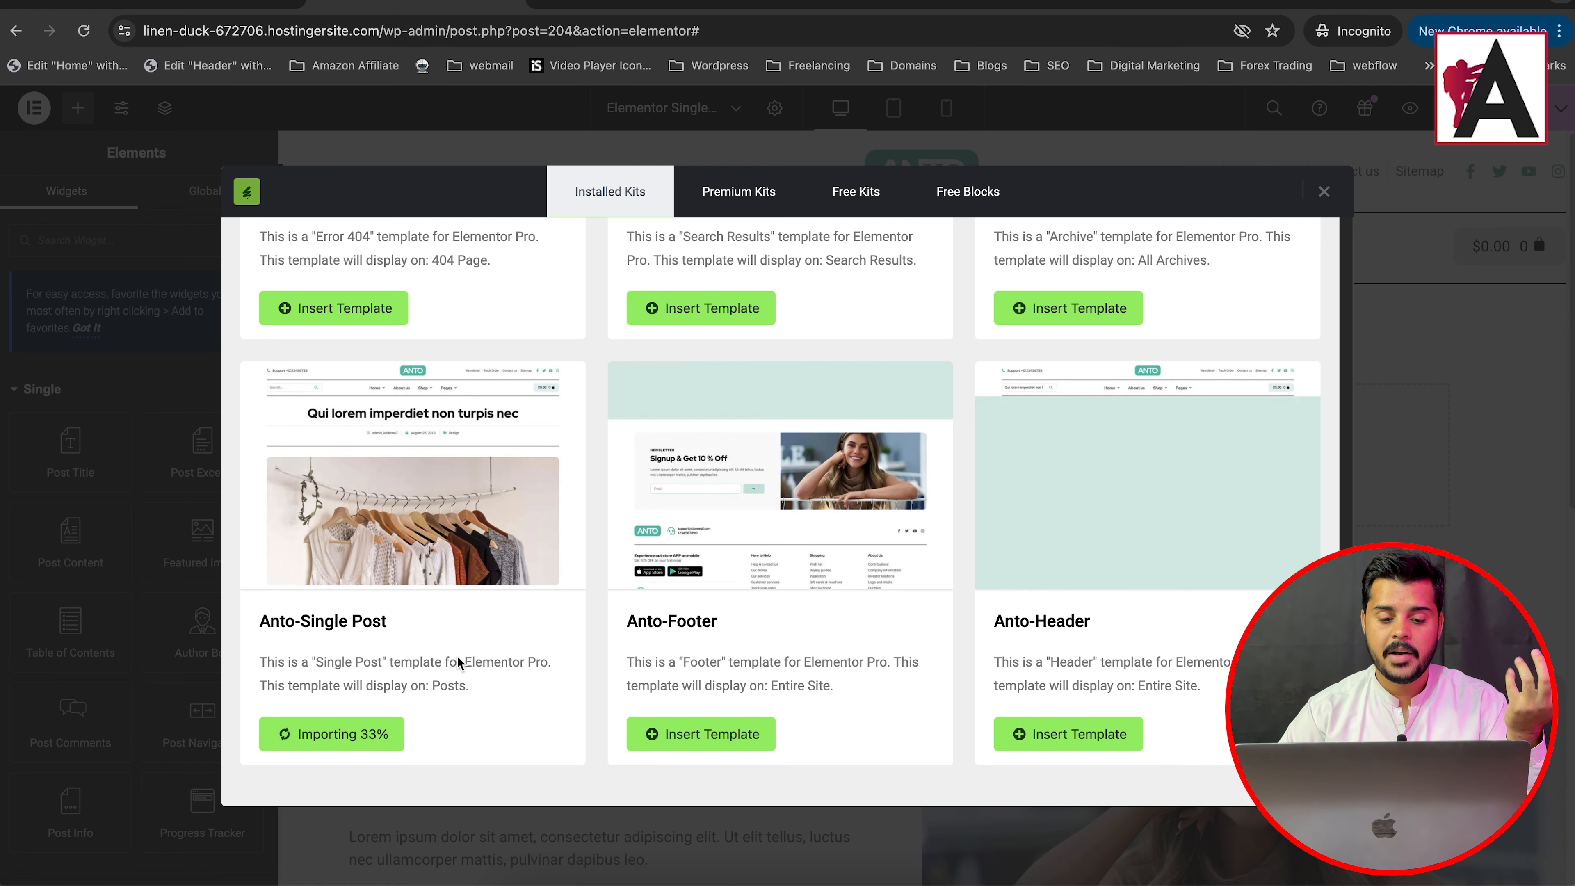
Review the imported single post layout from end to end and publish the updated template.
scroll(721, 528, down, 7)
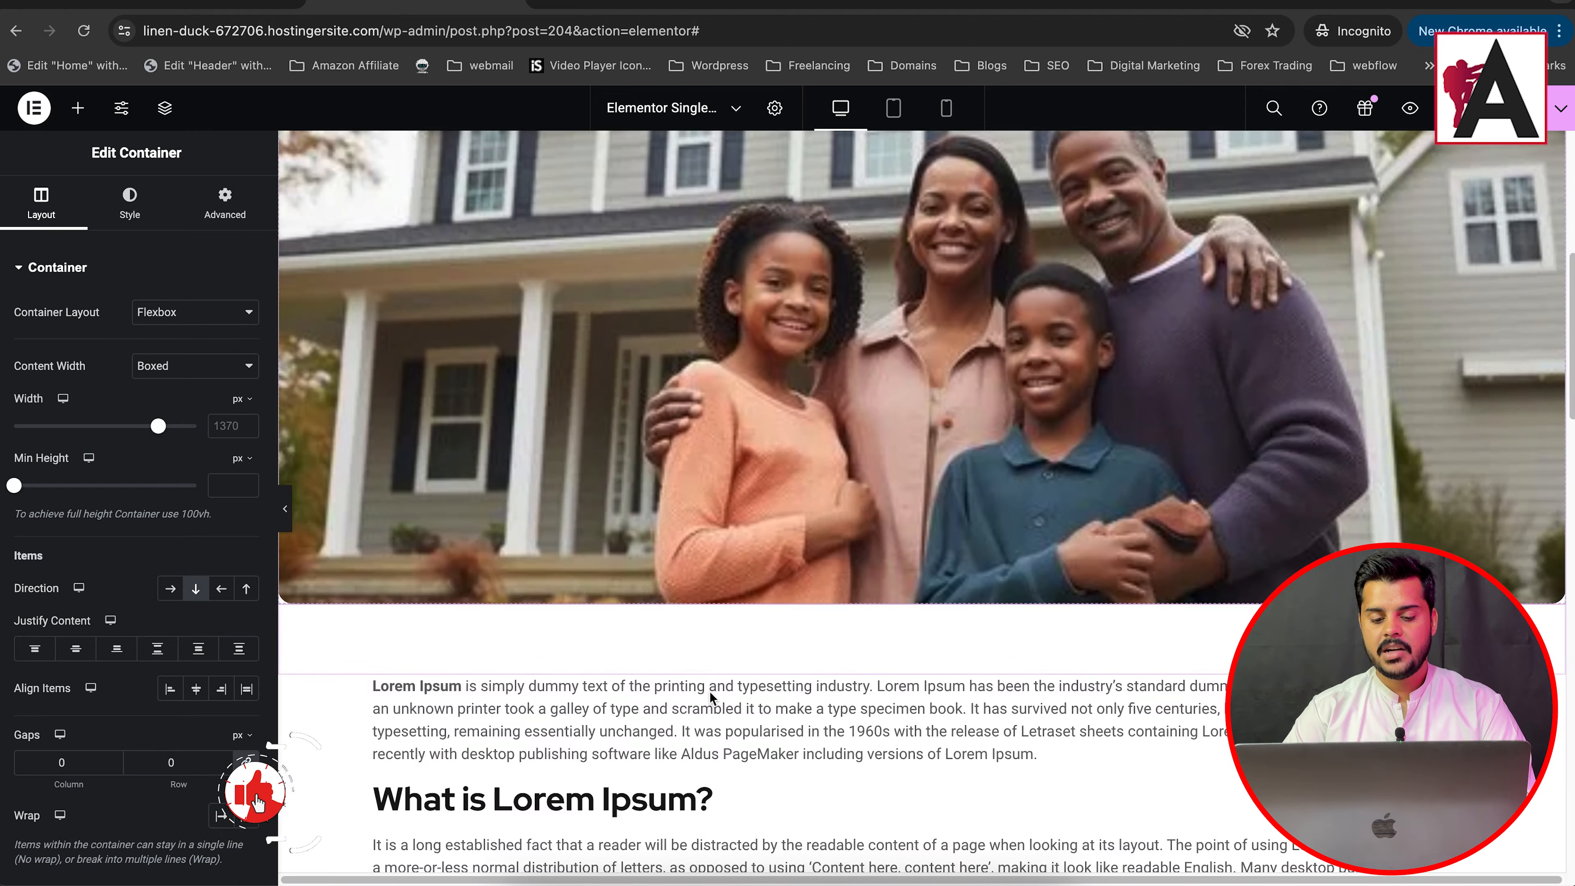
scroll(712, 698, down, 20)
scroll(988, 569, up, 20)
click(1501, 109)
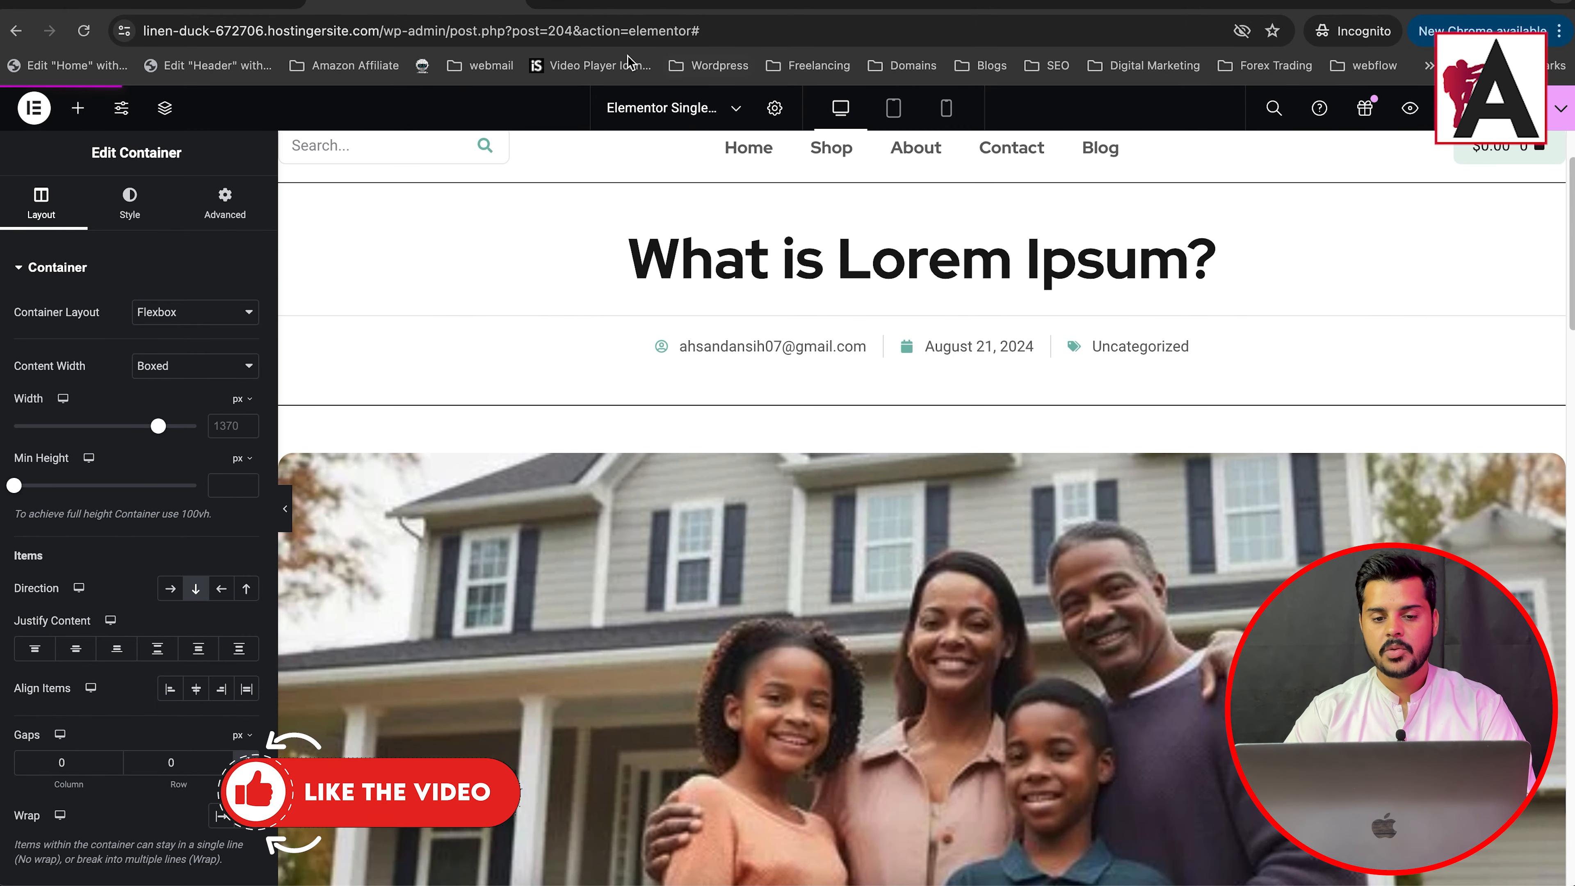
Open the "What is Lorem Ipsum?" post from the live Blog page and examine its header, image, author box and post navigation.
click(638, 3)
scroll(369, 347, up, 7)
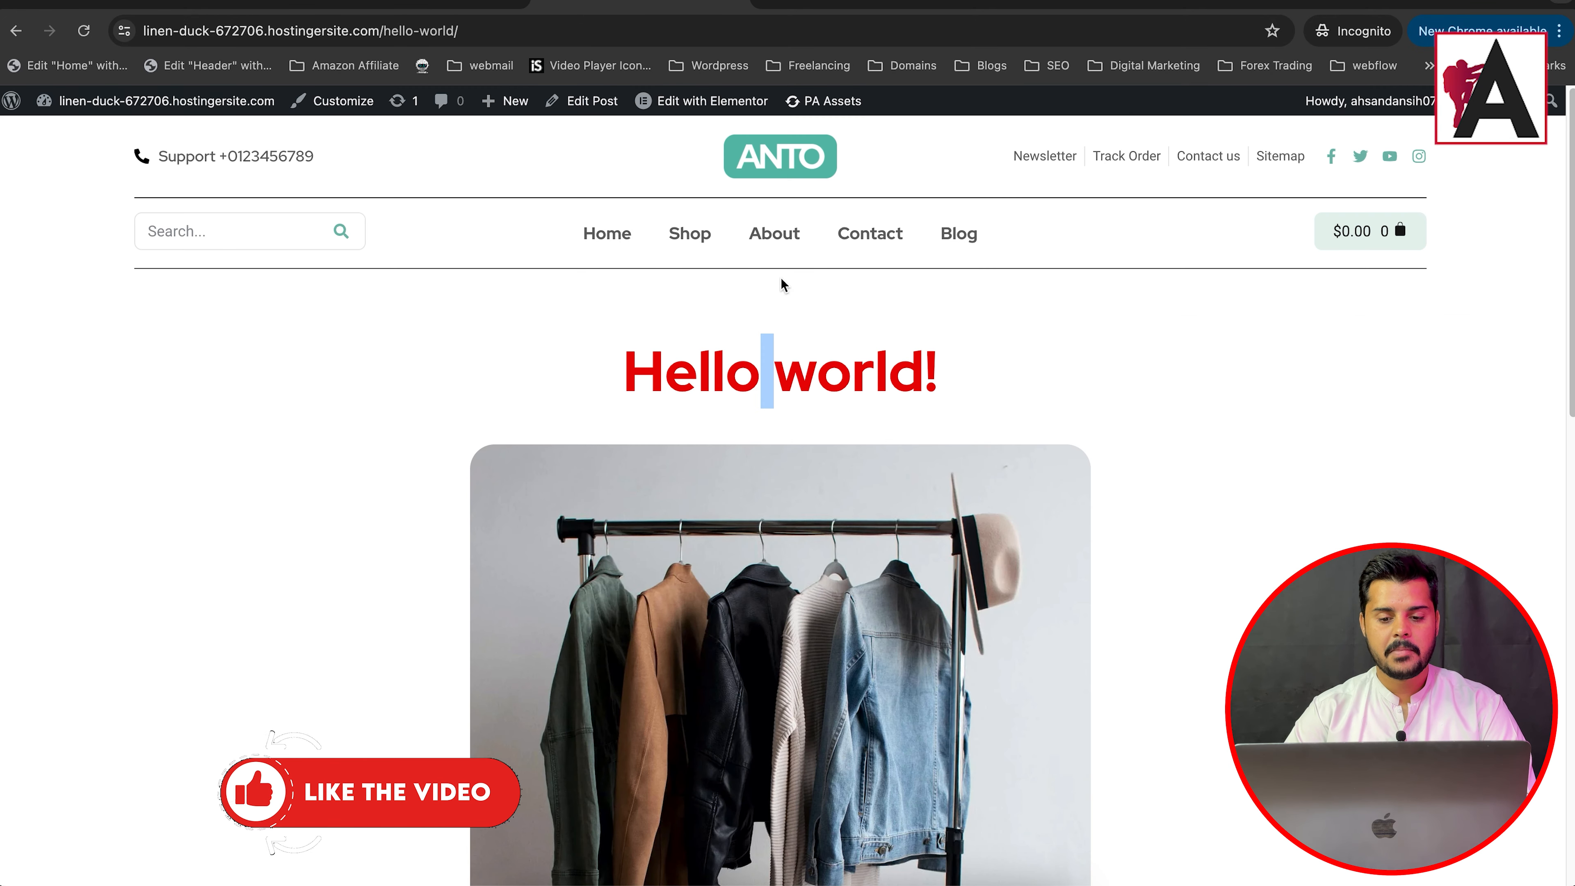
click(959, 235)
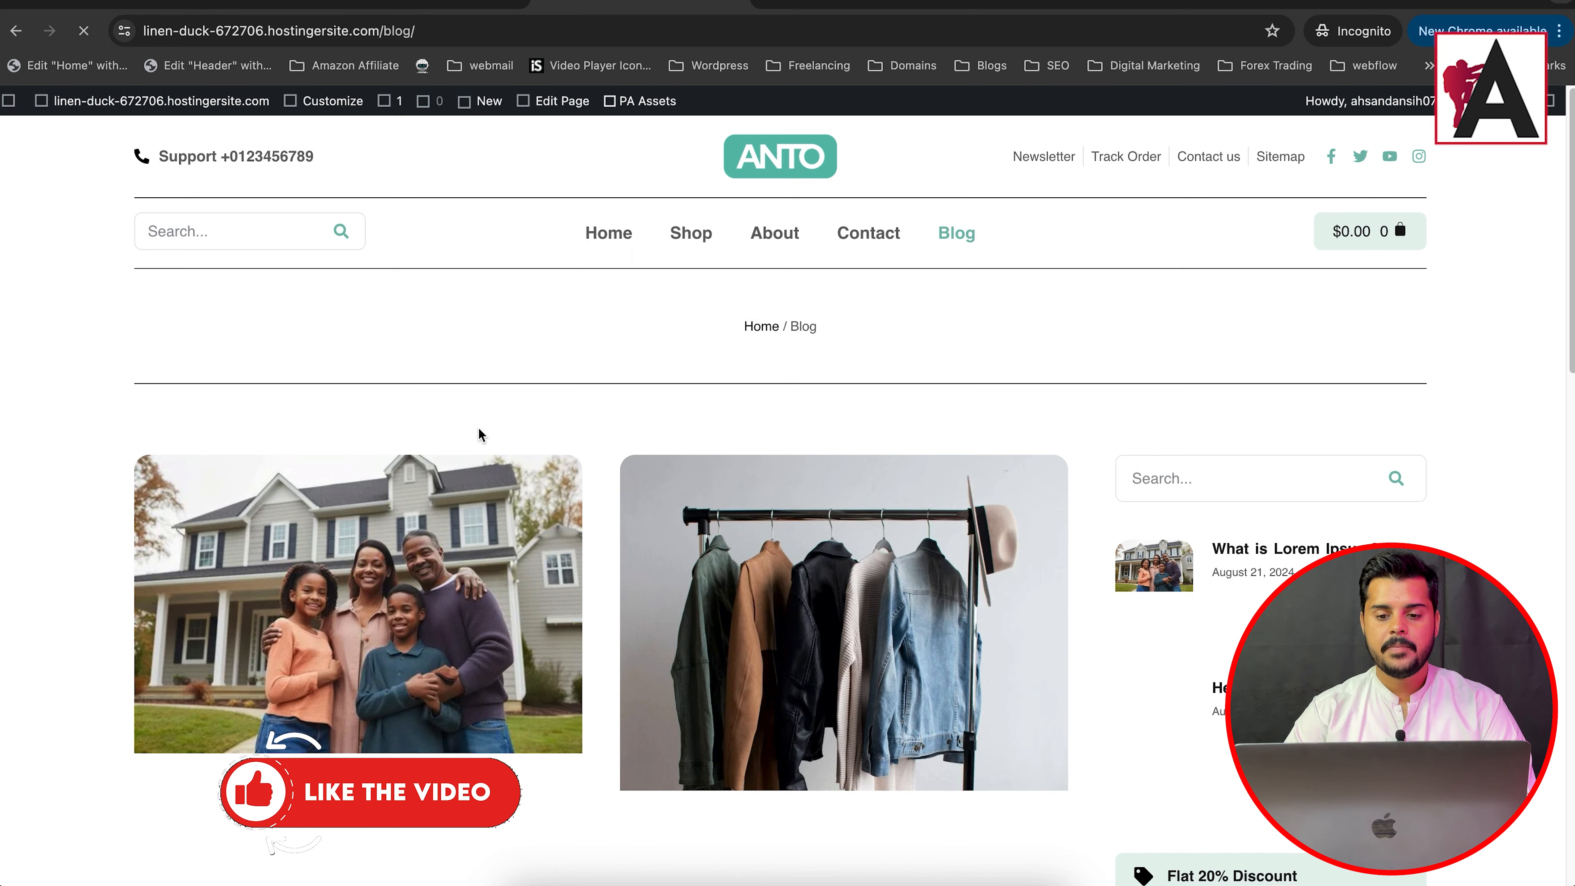
click(291, 634)
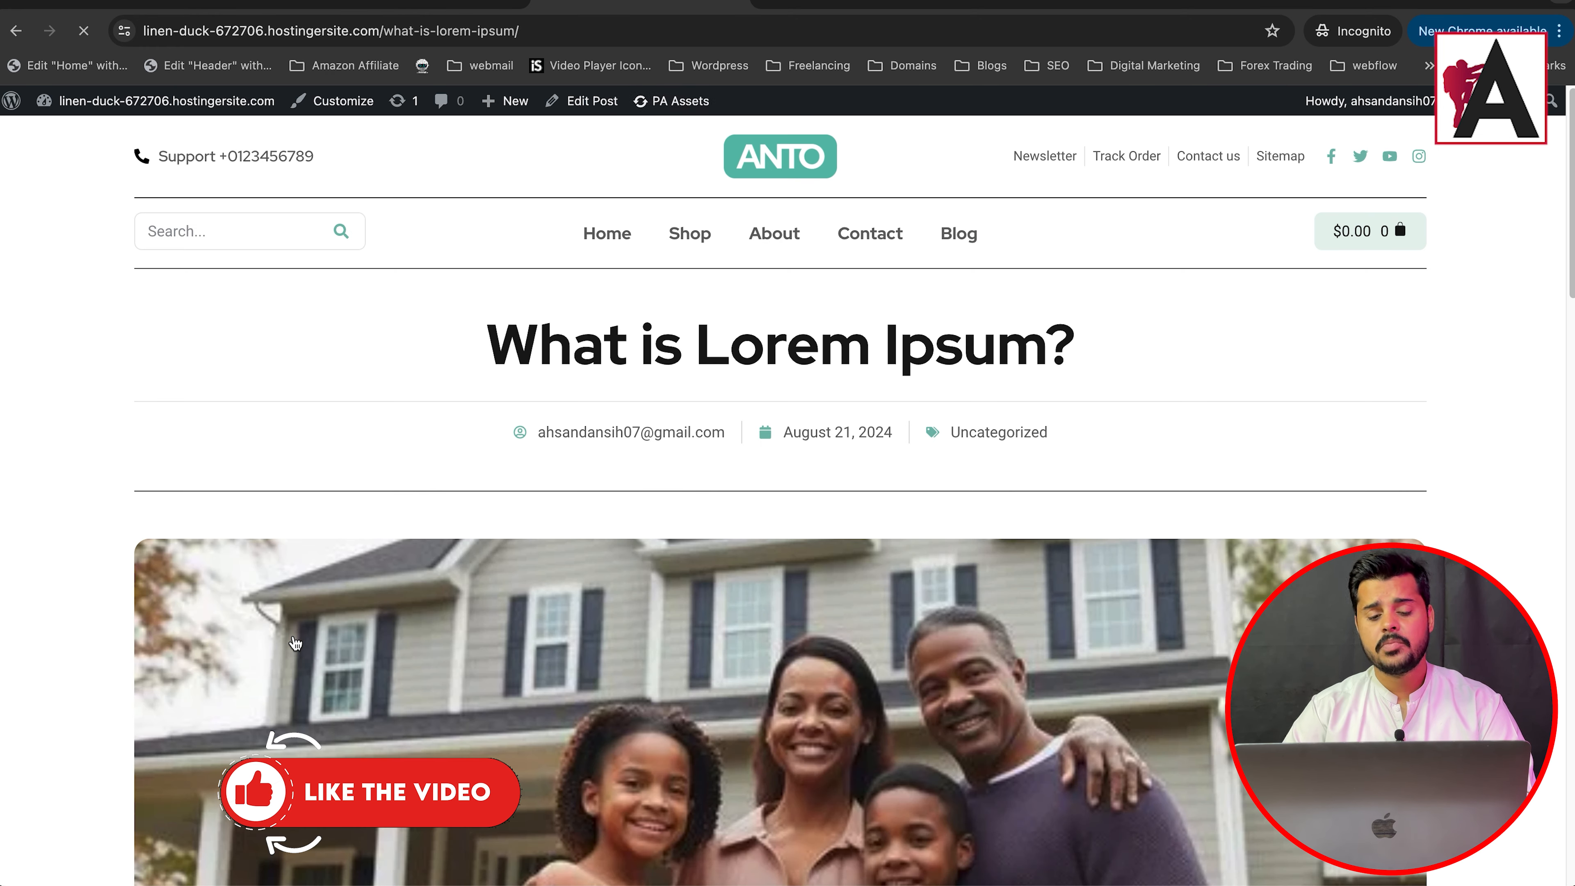
scroll(576, 235, down, 5)
scroll(576, 235, down, 15)
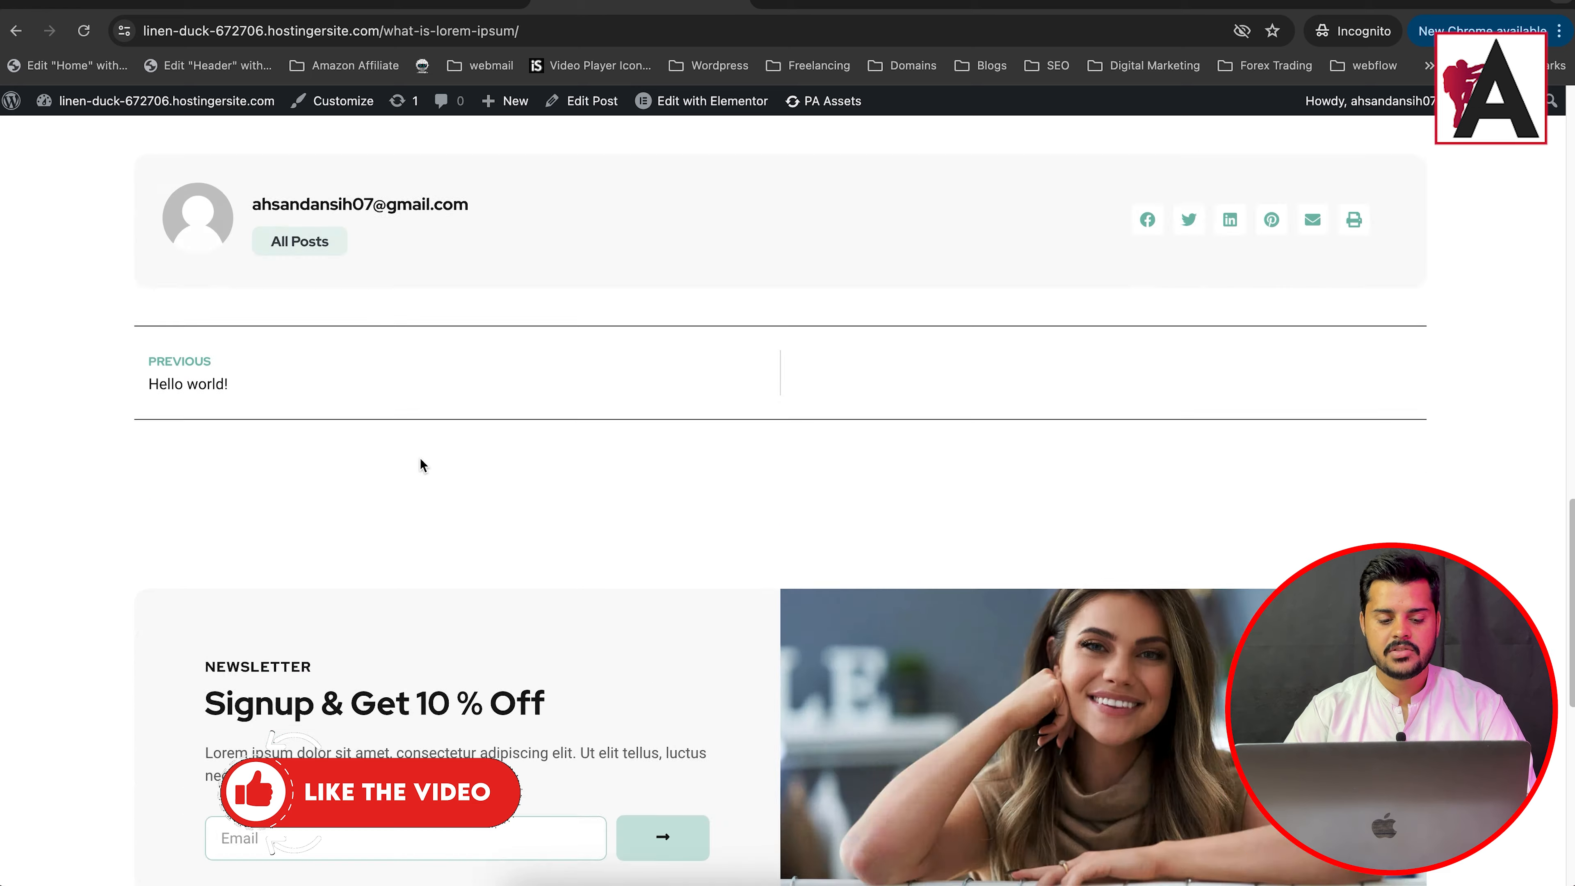
scroll(425, 475, up, 2)
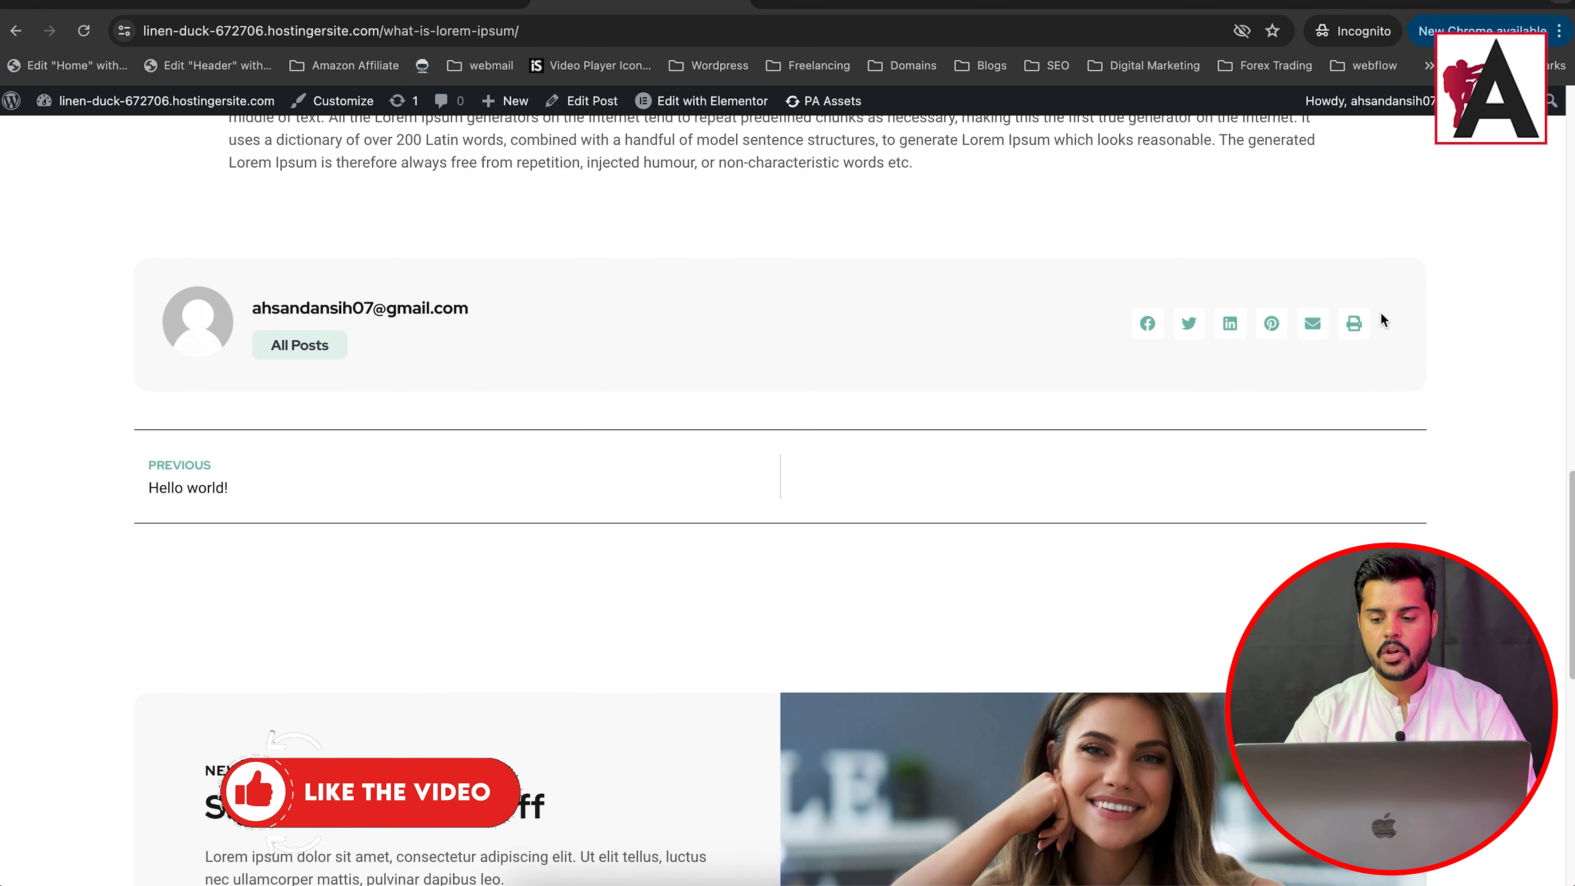
scroll(268, 380, up, 15)
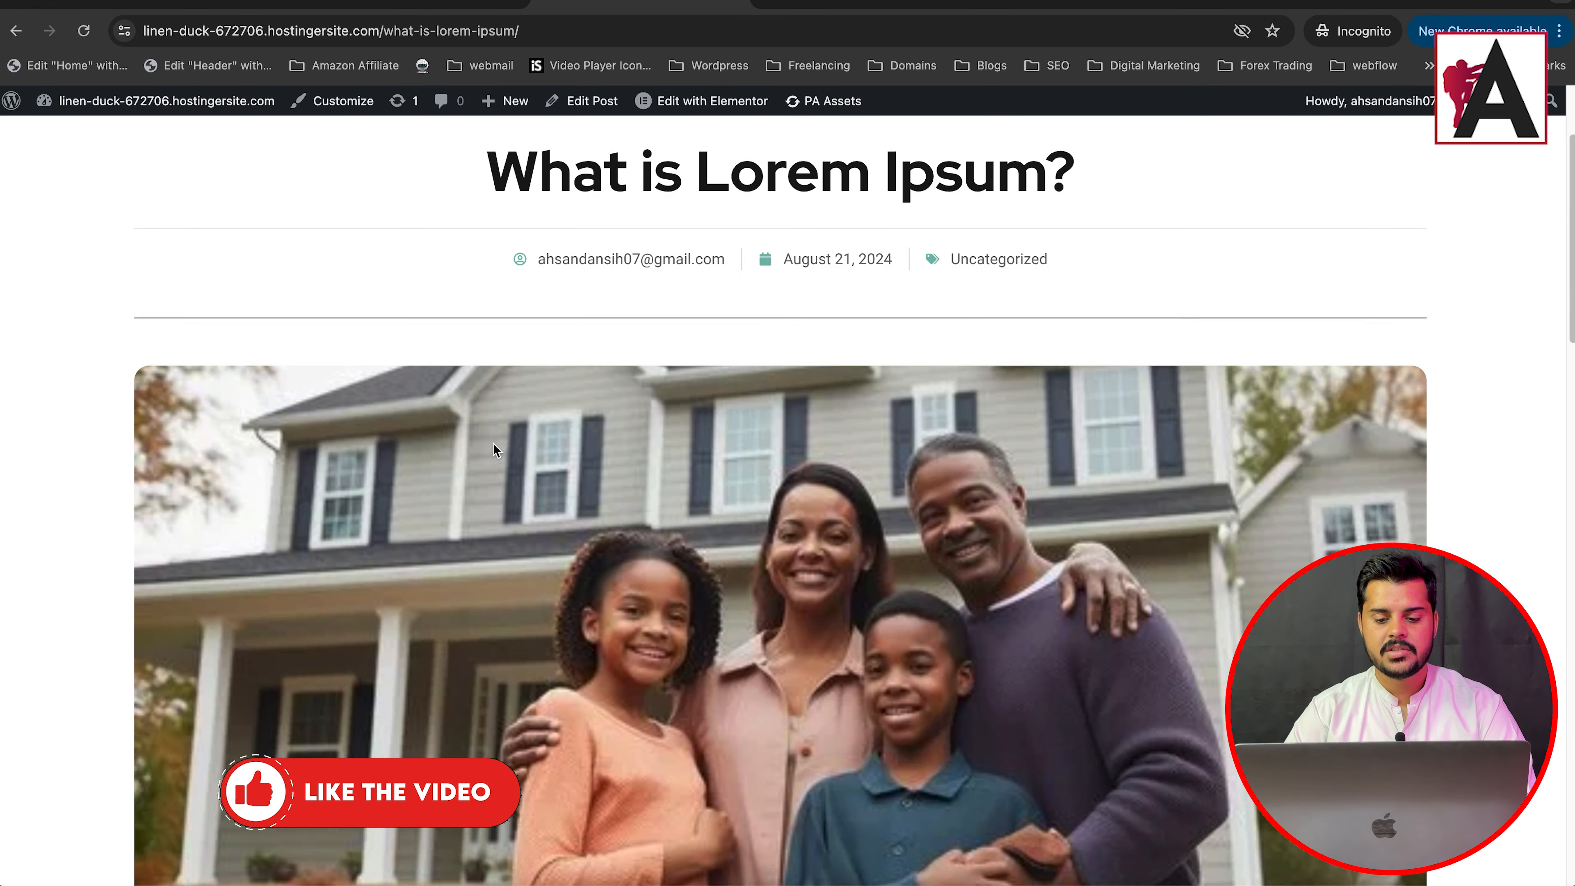